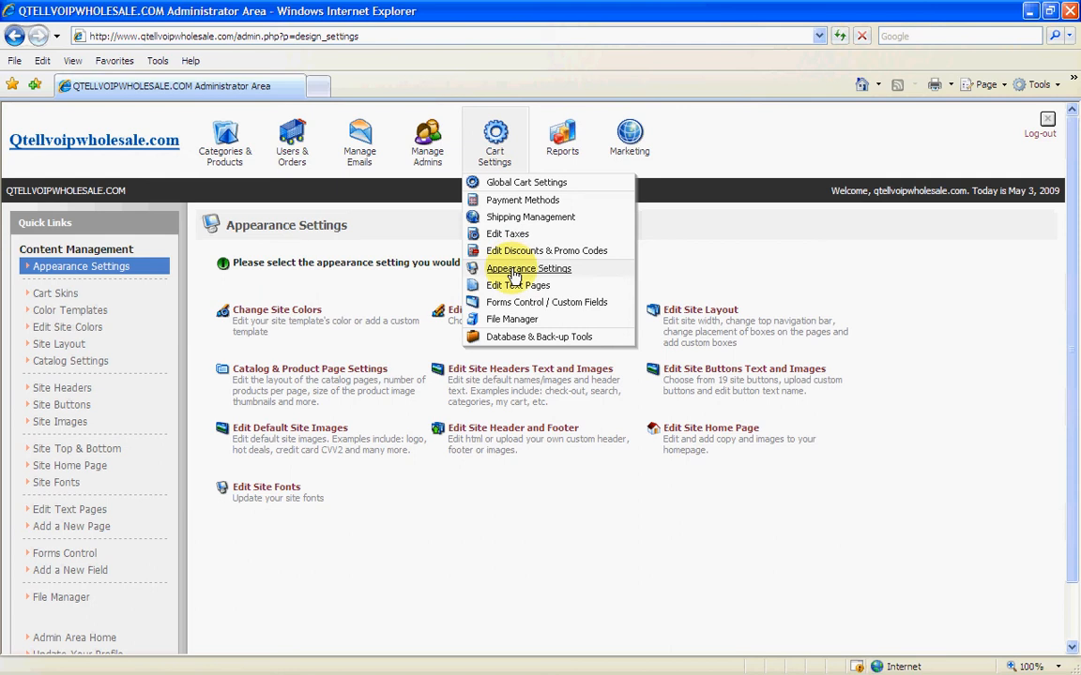
- Open the site color templates from the Appearance Settings and examine the list of available color templates
click(514, 272)
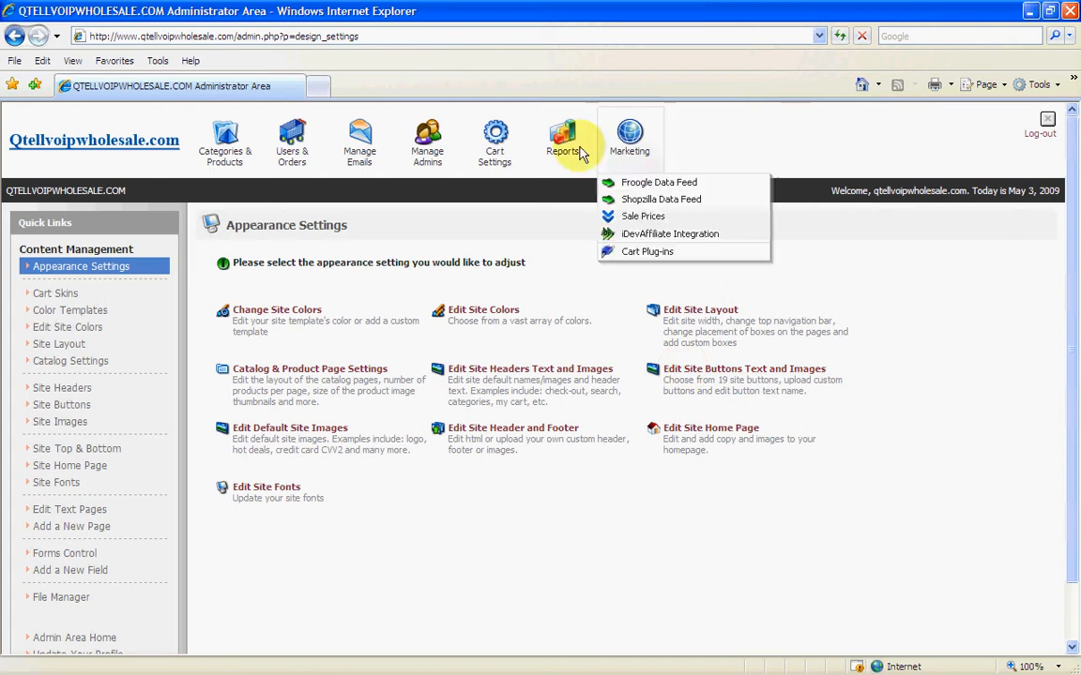
mouse_move(496, 134)
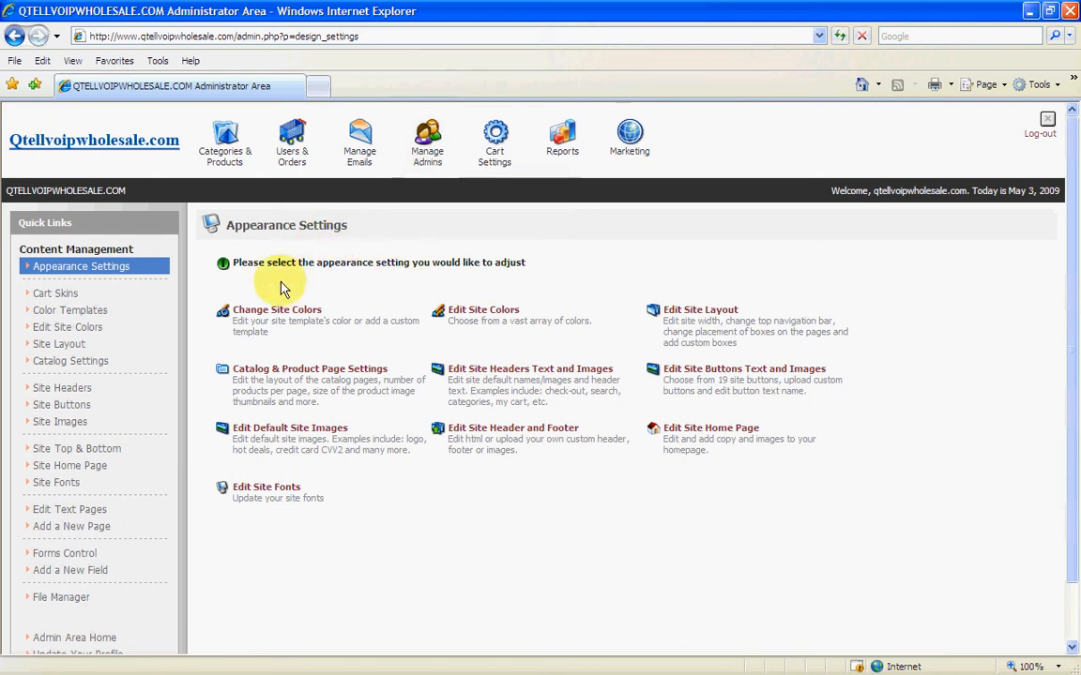
click(270, 312)
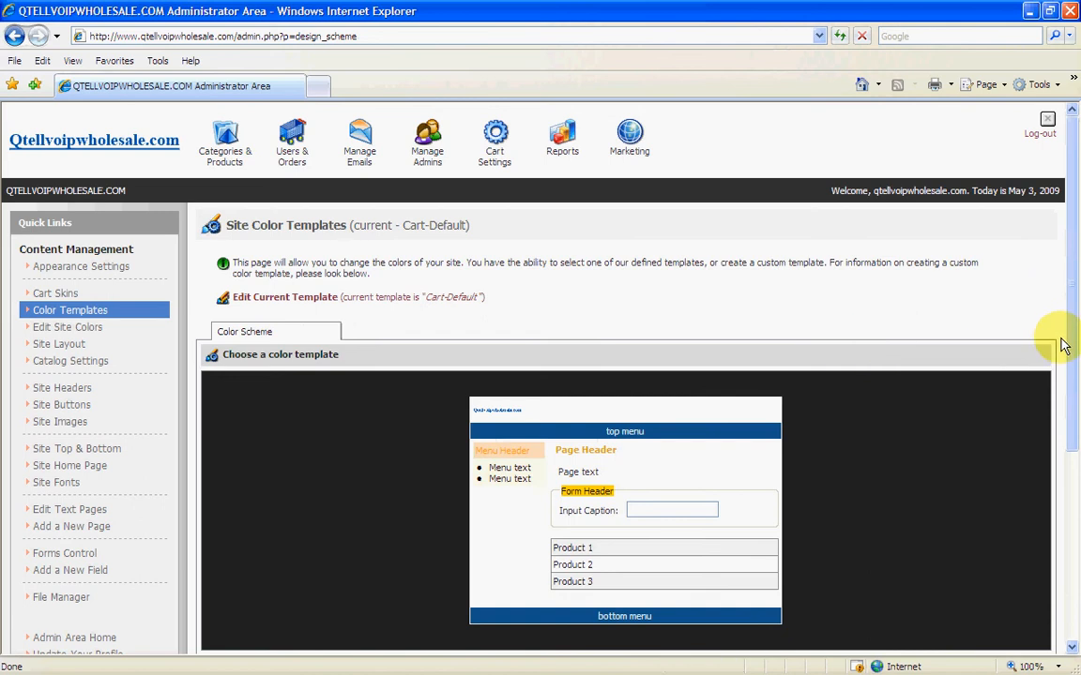
drag(1069, 362, 1072, 525)
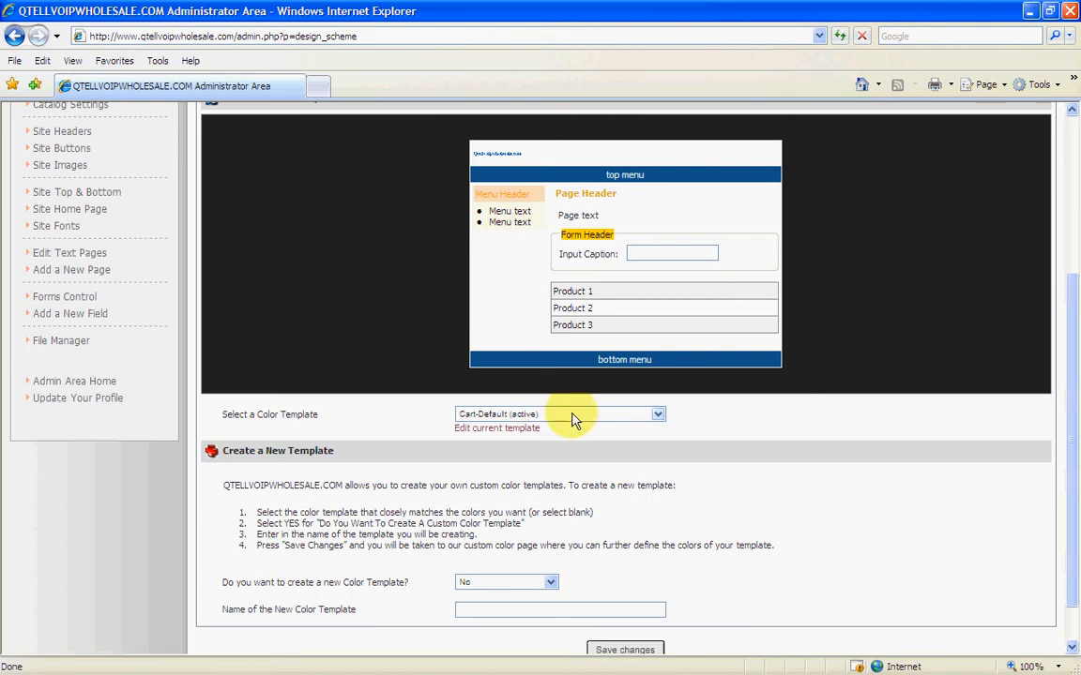
click(660, 415)
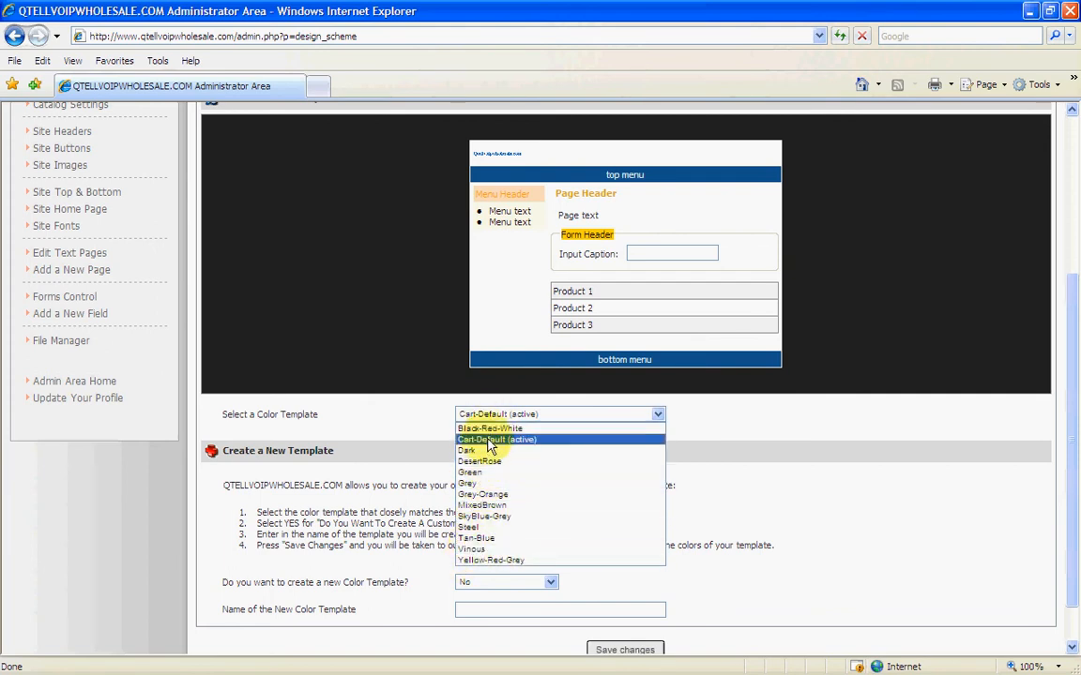
click(656, 417)
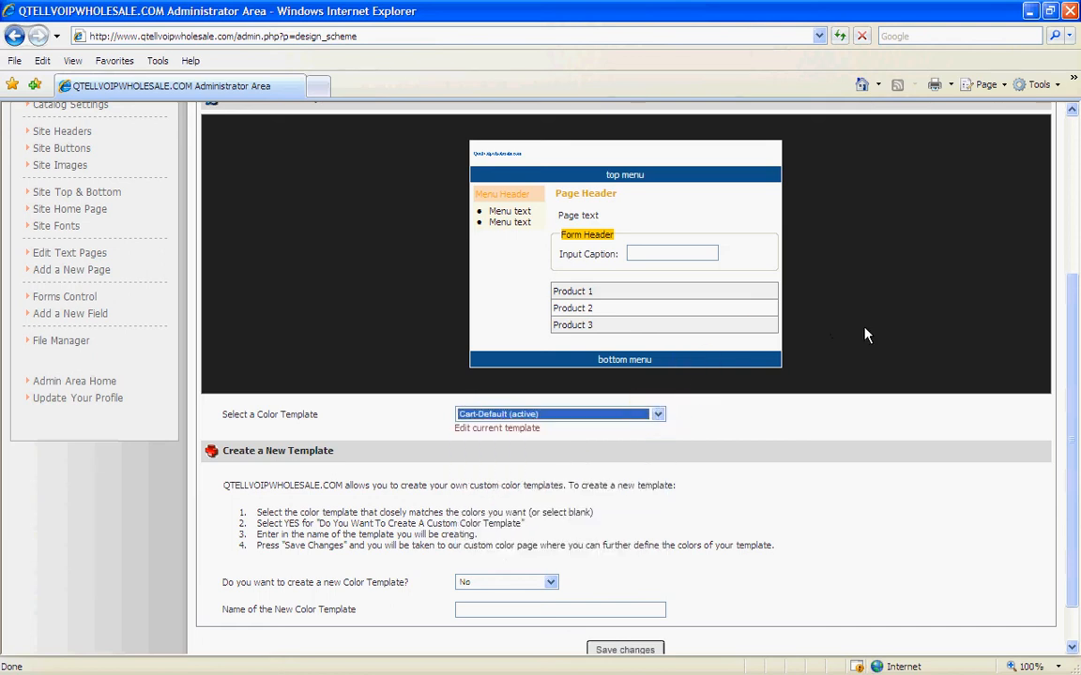
- Return to the Appearance Settings and open the Edit Site Colors page
scroll(865, 335, up, 3)
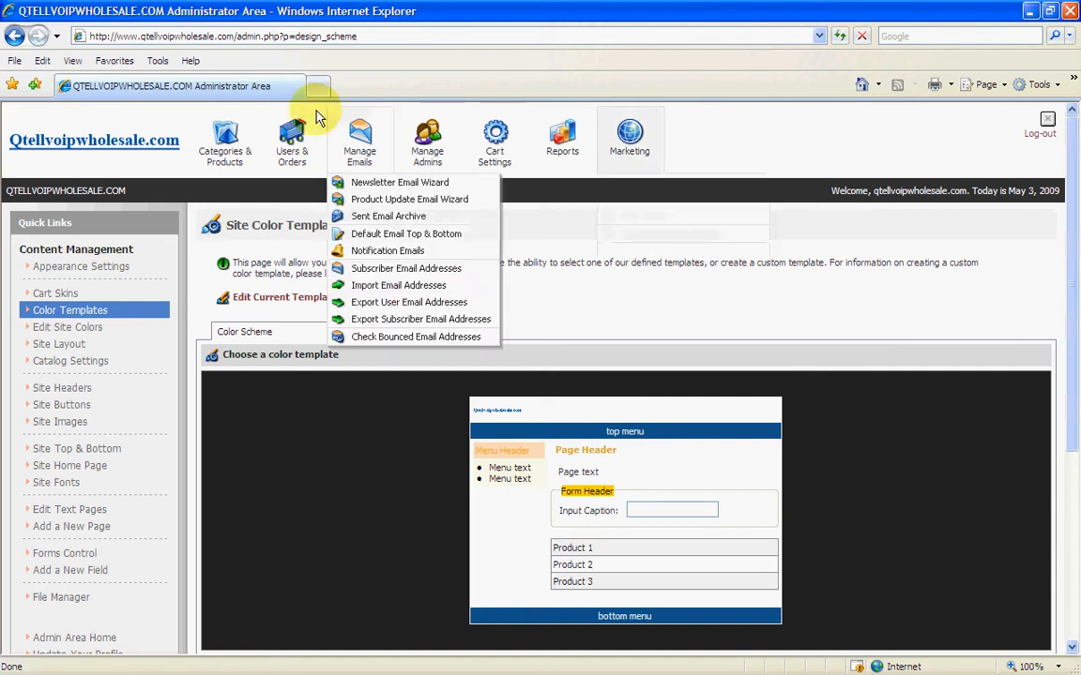
mouse_move(277, 142)
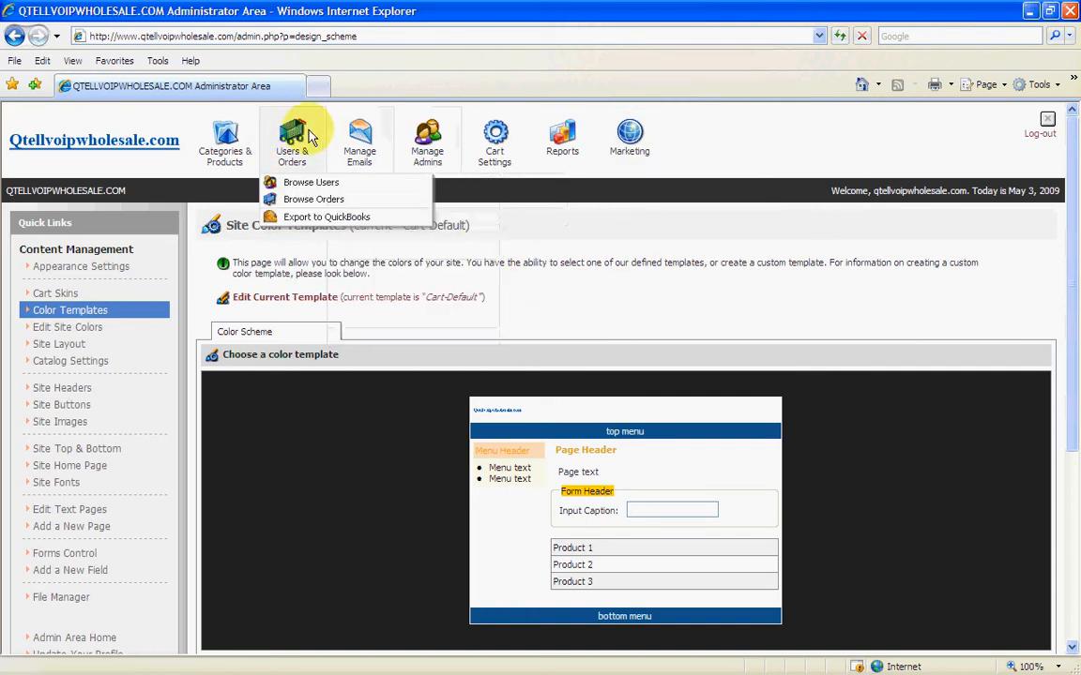
mouse_move(364, 138)
mouse_move(494, 143)
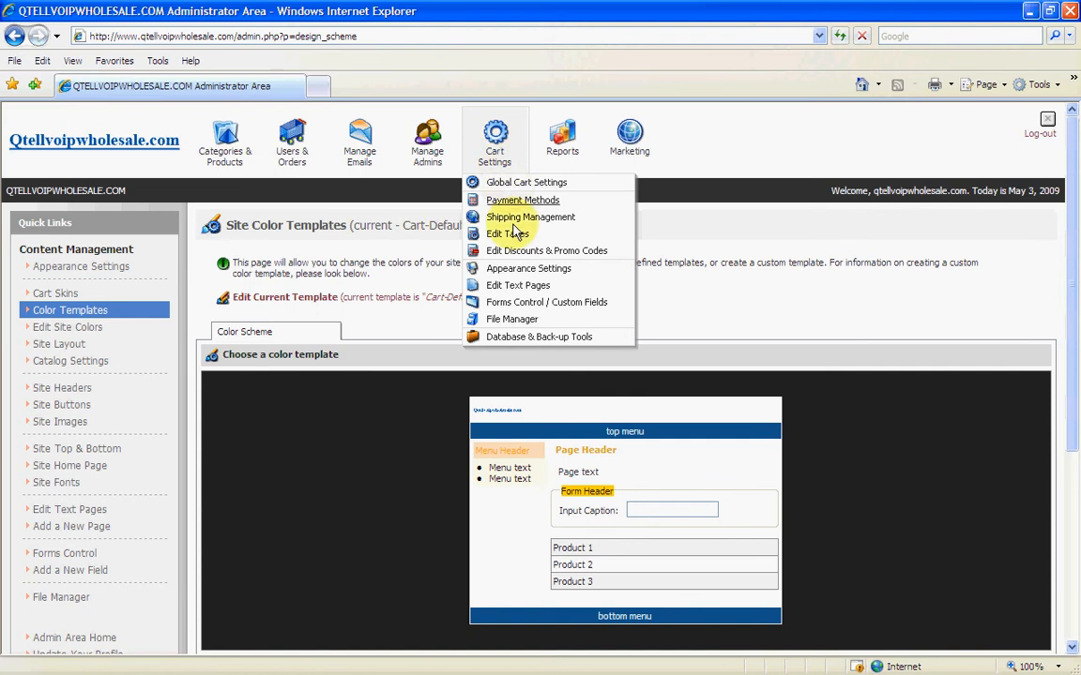
click(517, 270)
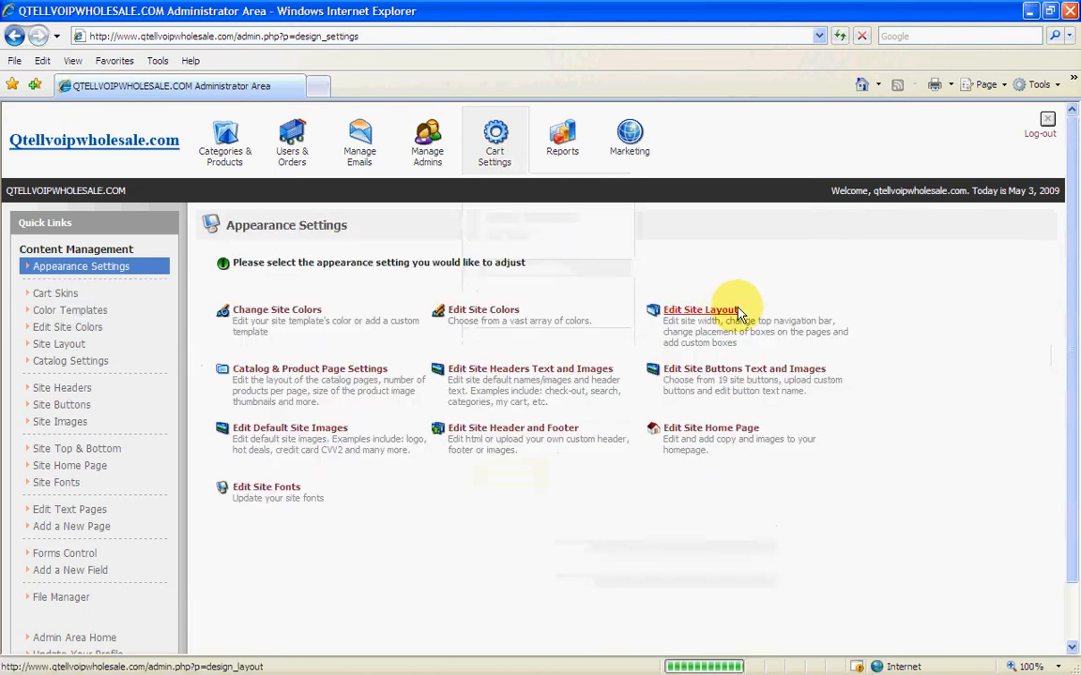
click(477, 317)
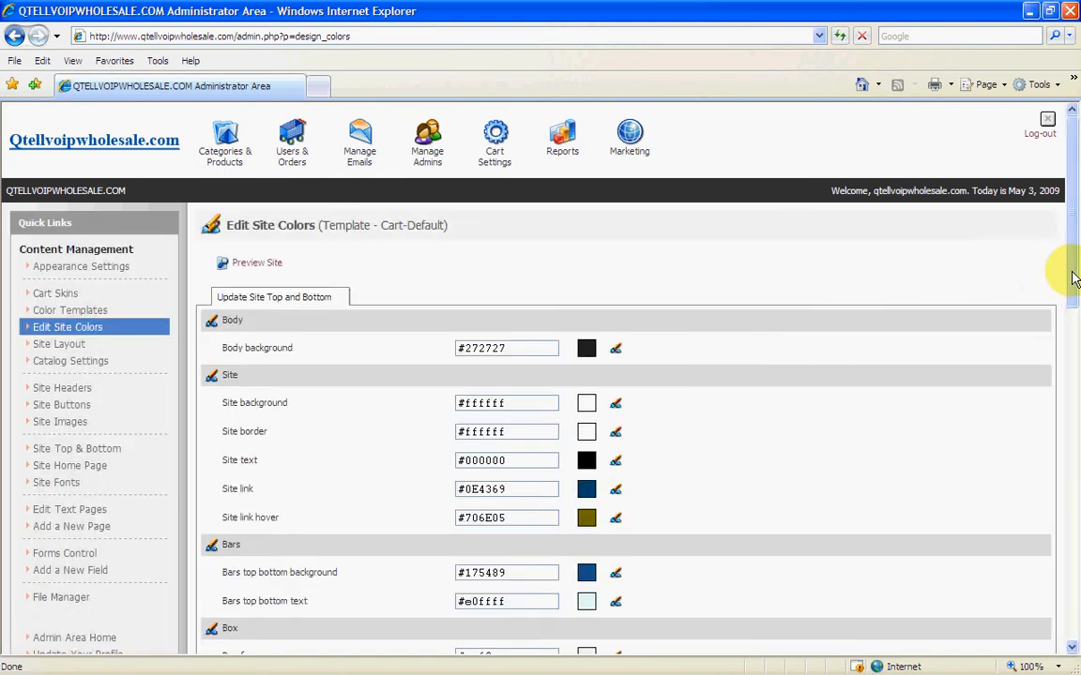
- Examine the color codes of the Body, Site, Bars, Box, Page, Catalog and Form sections on the site colors page
scroll(1060, 283, down, 3)
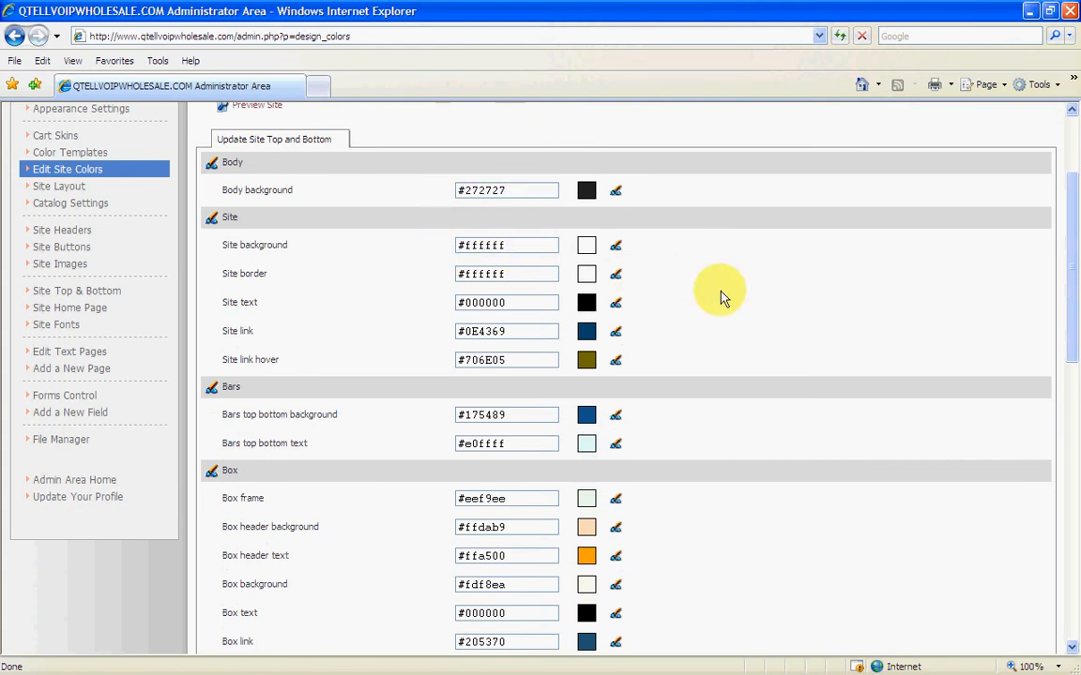
scroll(723, 296, down, 1)
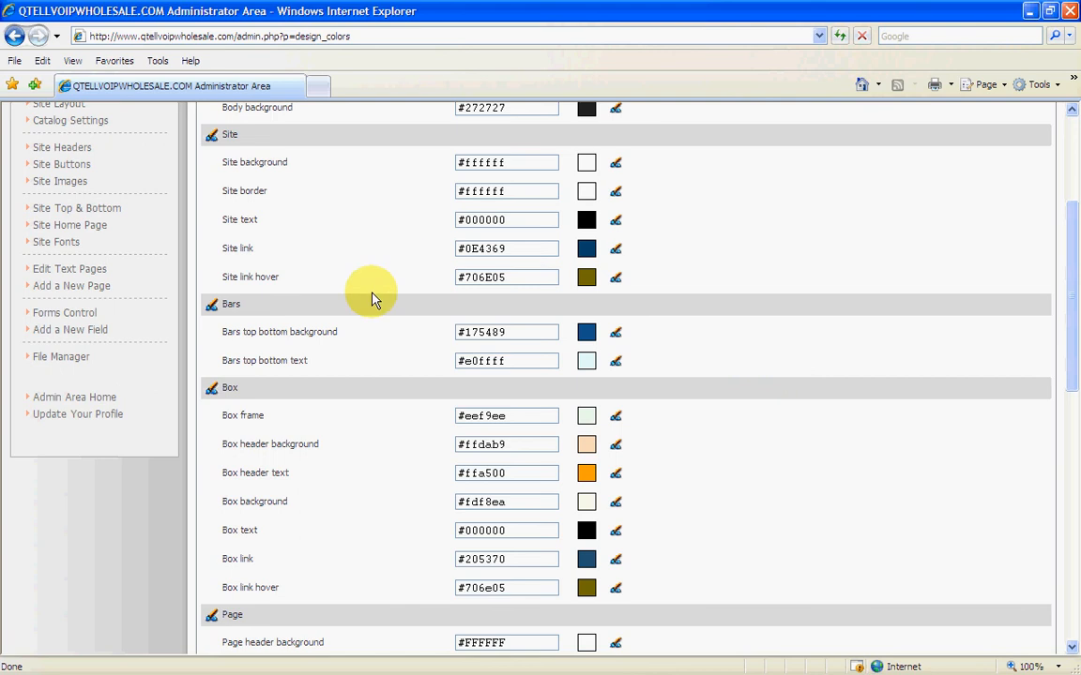
scroll(702, 432, down, 8)
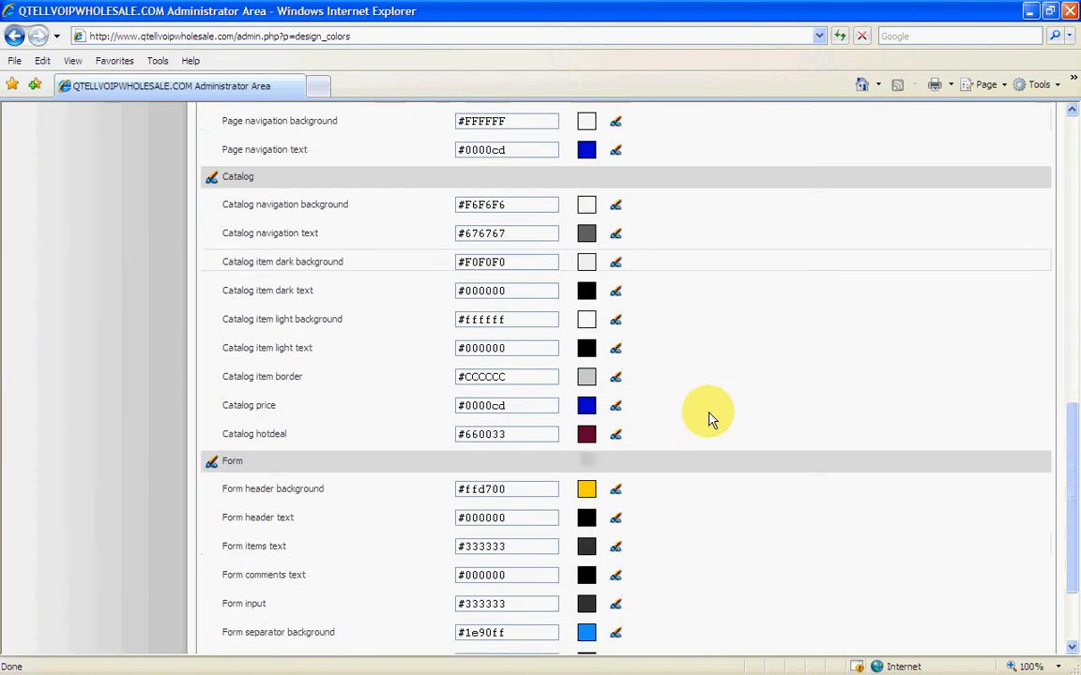
drag(536, 559, 452, 559)
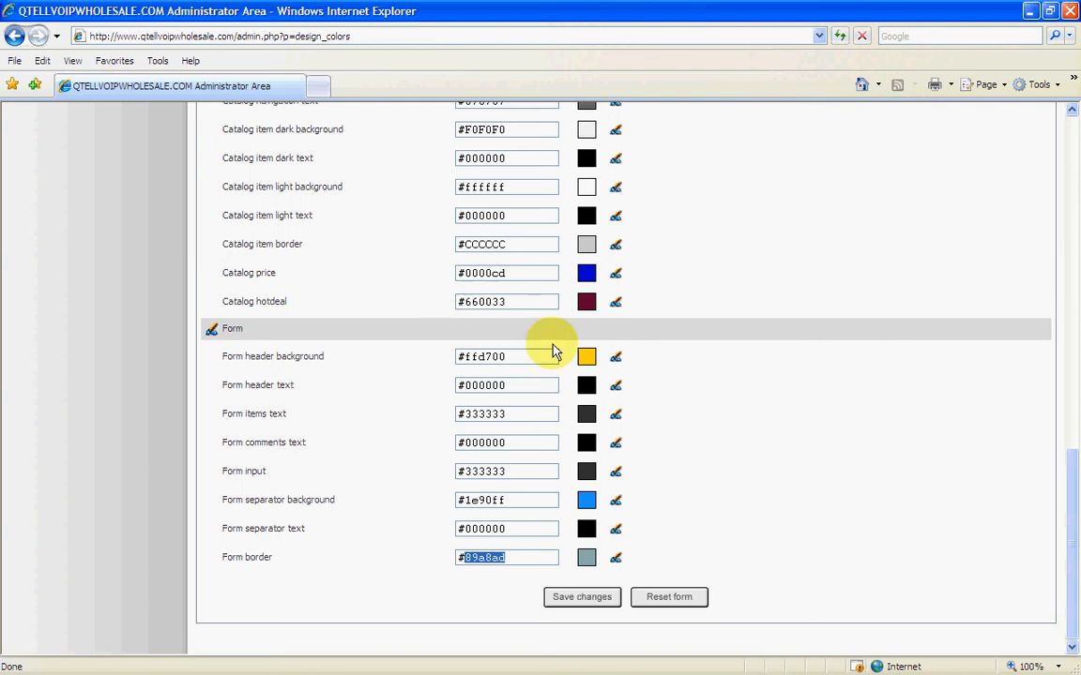
drag(517, 561, 454, 551)
click(784, 457)
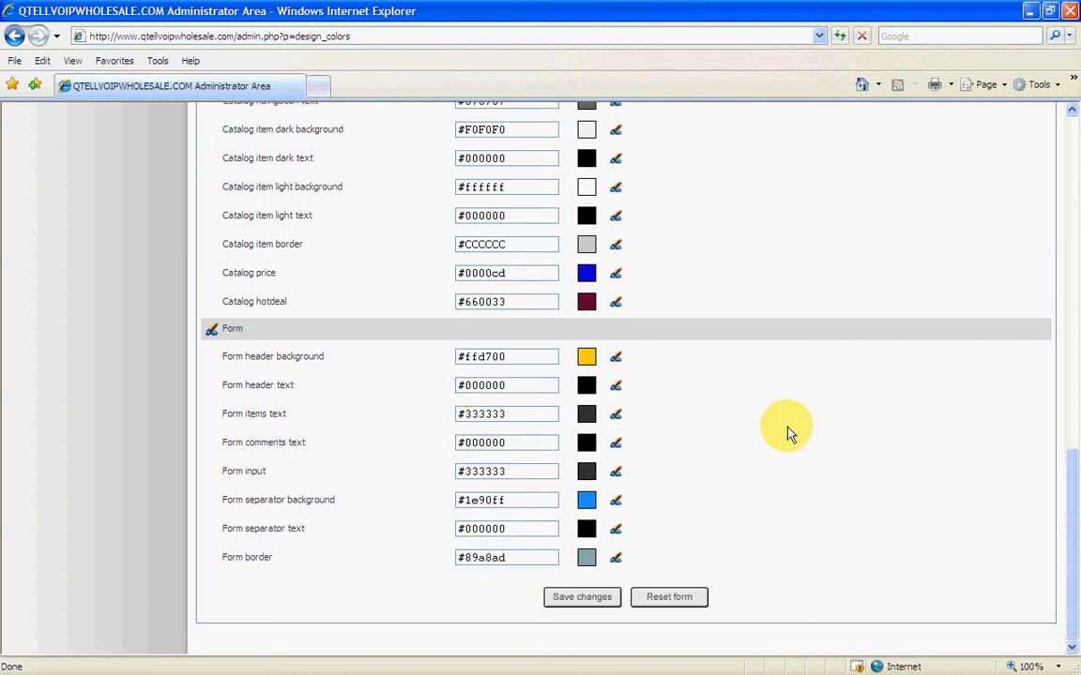
drag(1072, 574, 1068, 354)
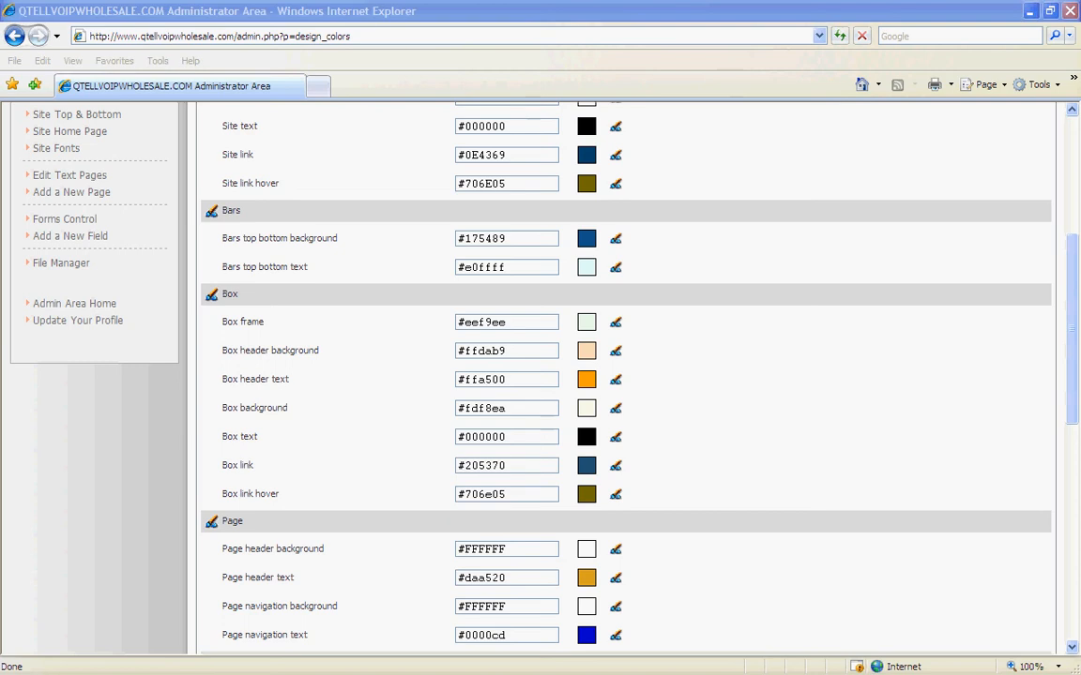
- View the storefront home page in its maximized window to check the box headers, and put that window aside
drag(1080, 375, 742, 292)
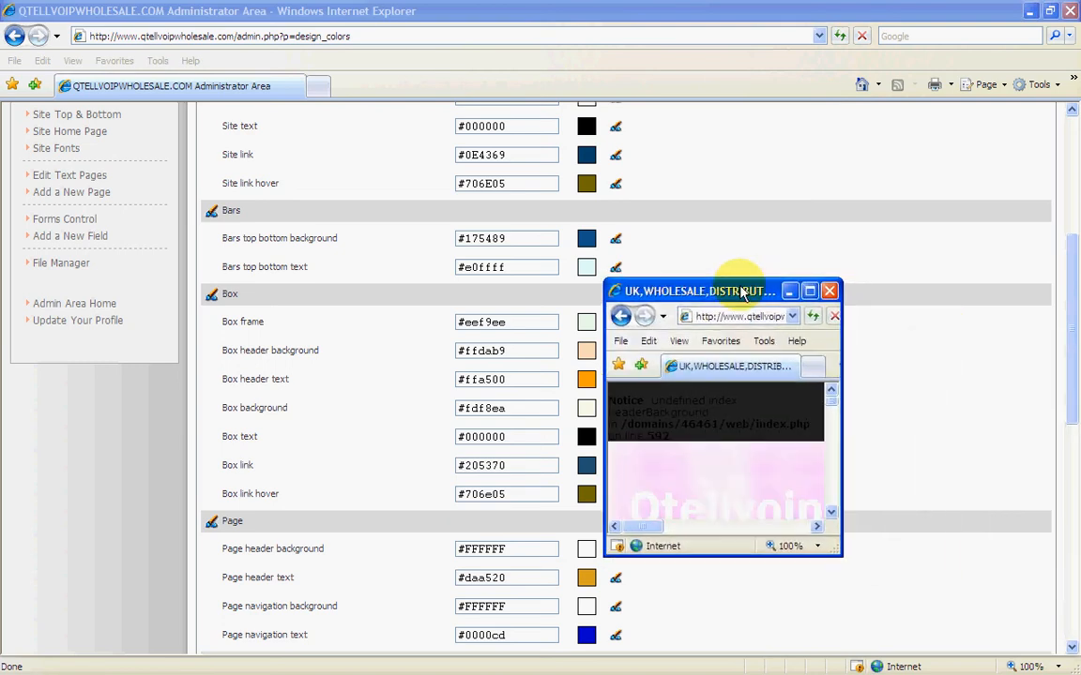
click(808, 291)
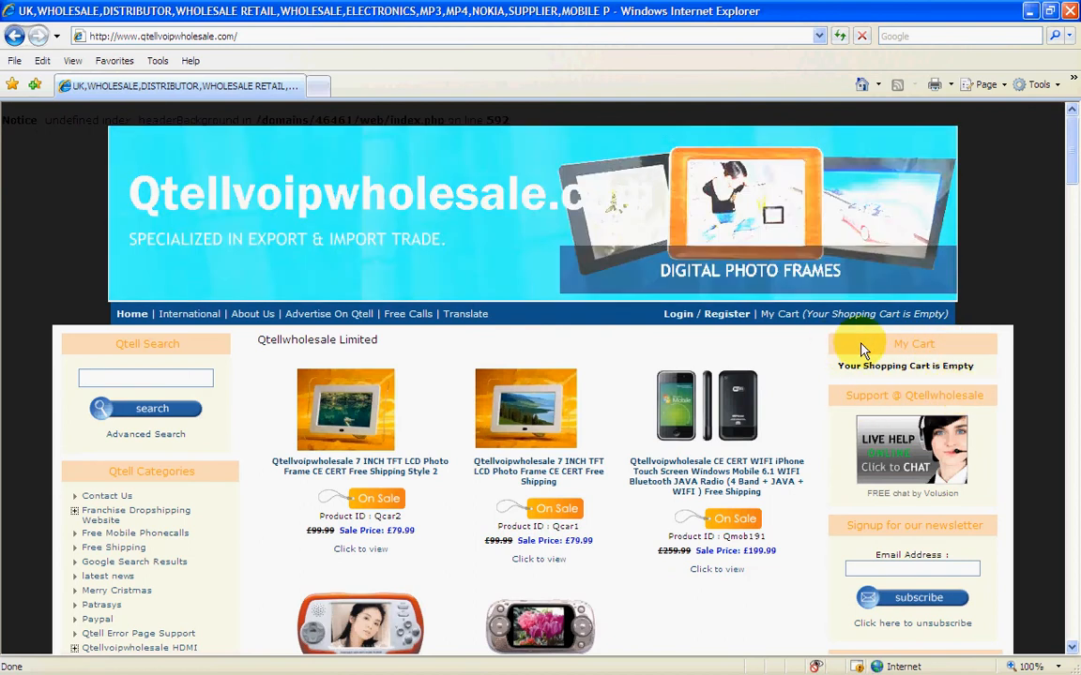
click(1051, 11)
drag(736, 284, 1069, 252)
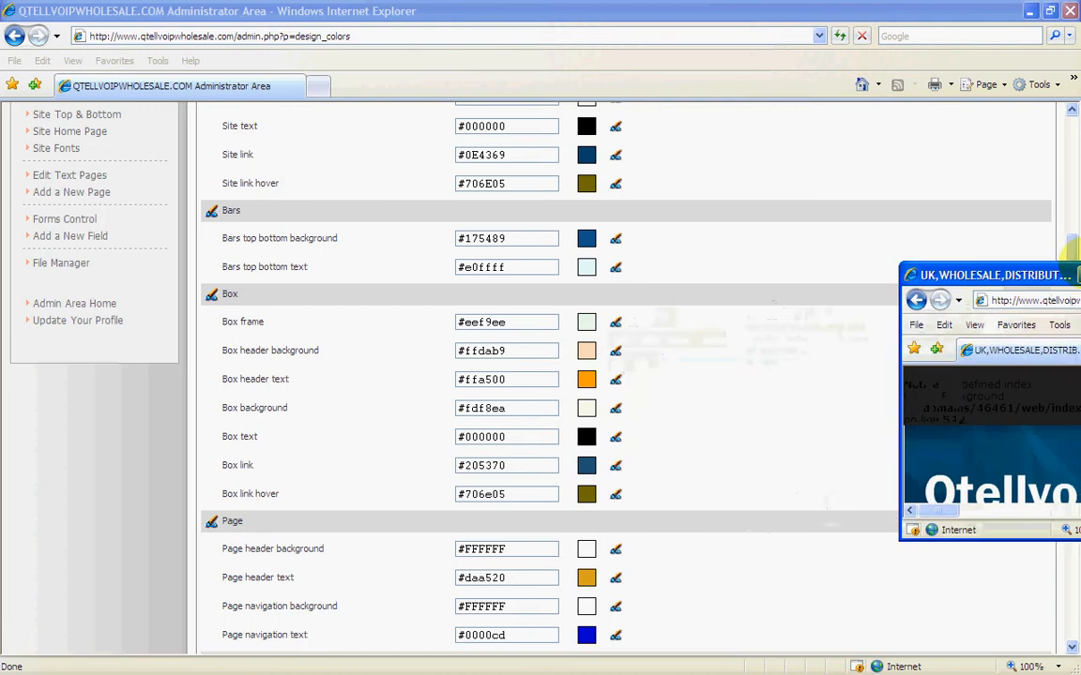
click(1069, 250)
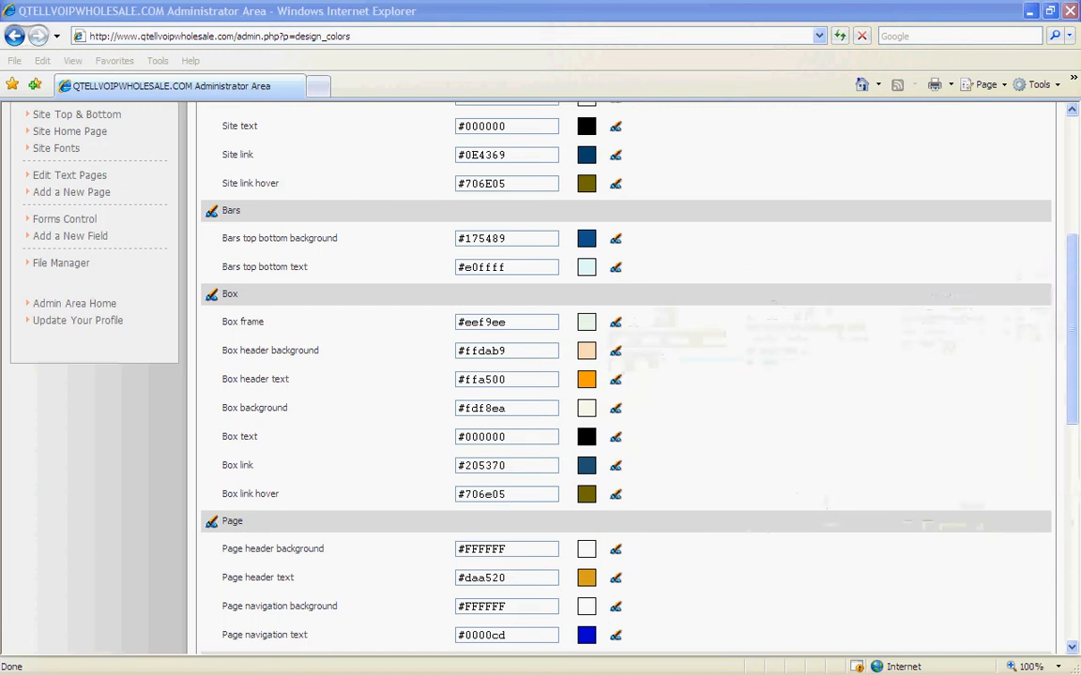
- Try the dark blue #0a3764 from the extended web palette as the Box header background, leaving the page without saving
click(616, 354)
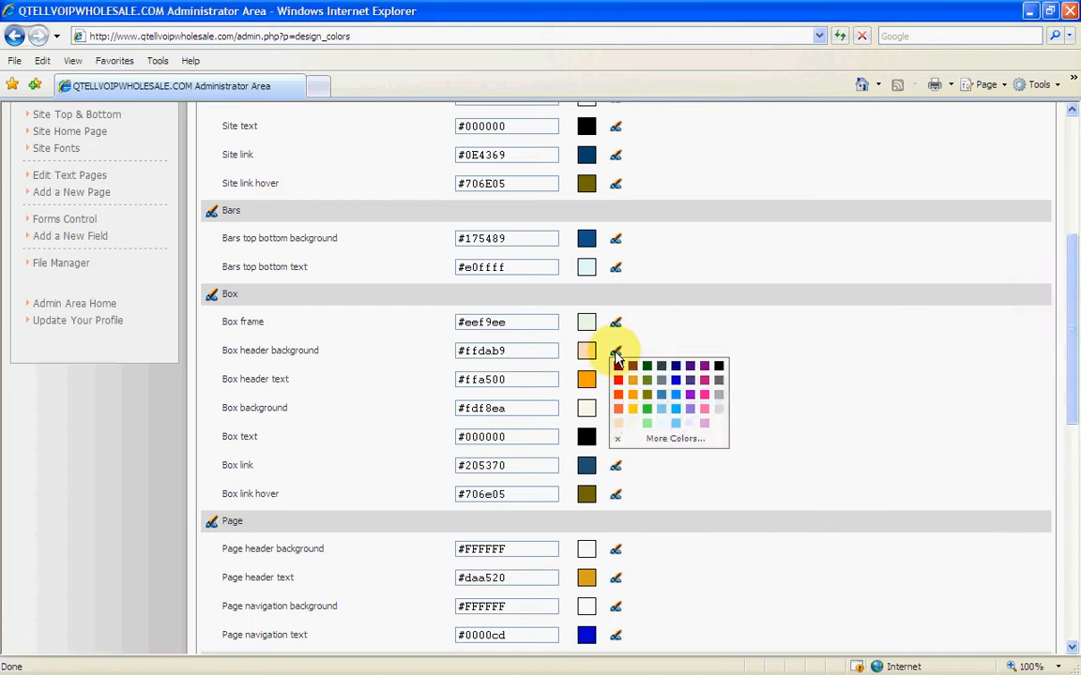
click(672, 441)
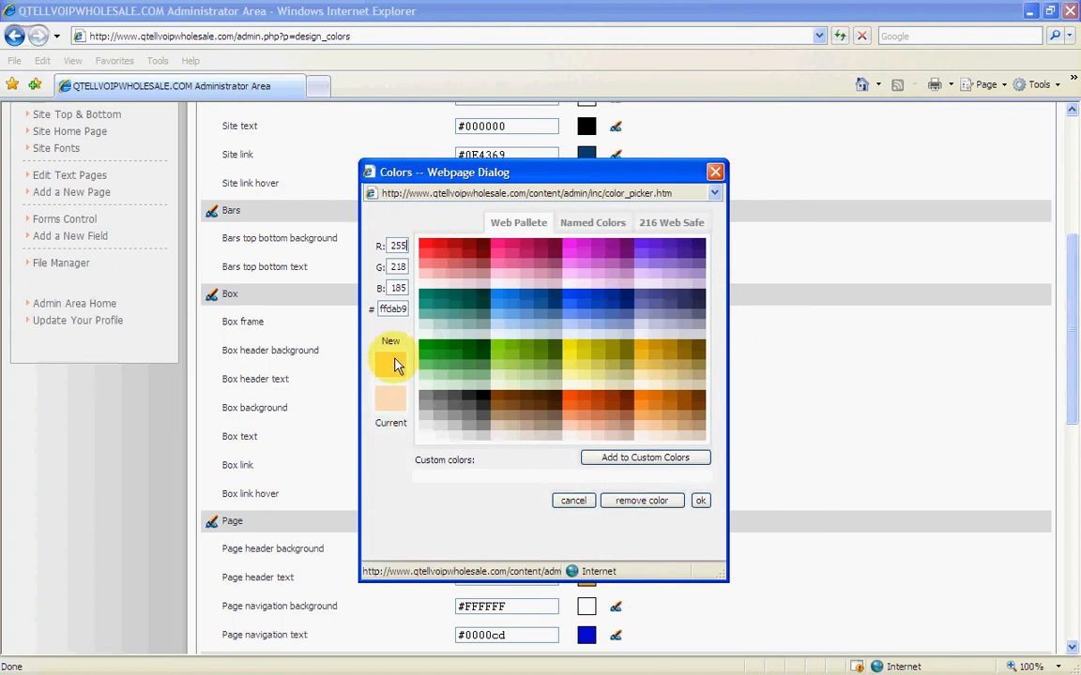
click(553, 300)
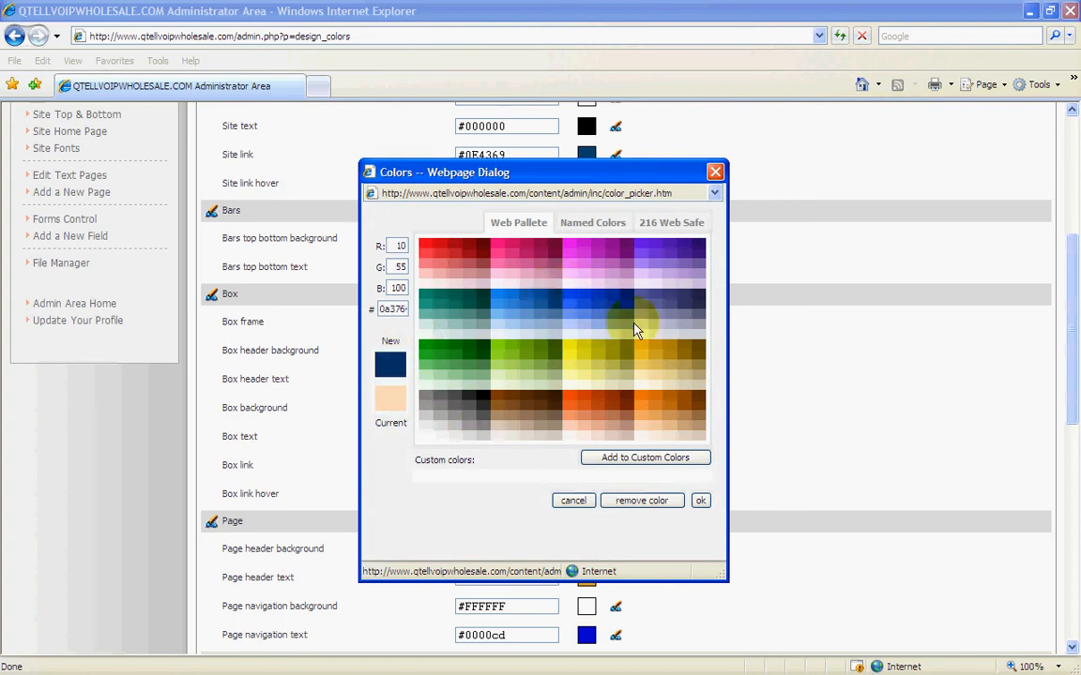
click(700, 502)
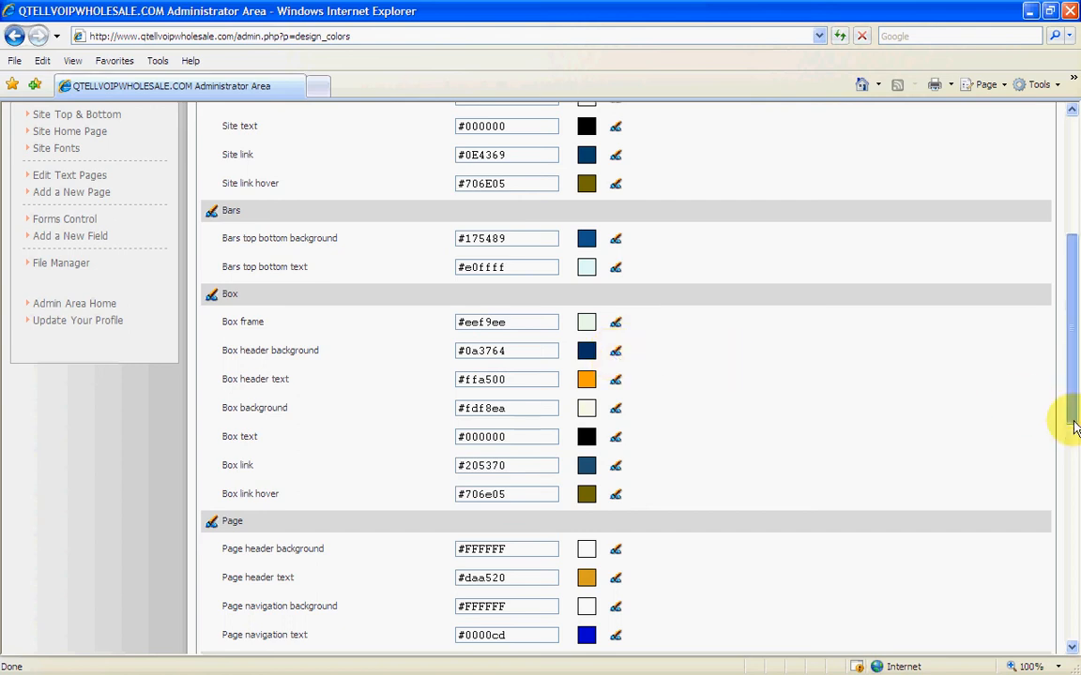
drag(1069, 418, 1069, 380)
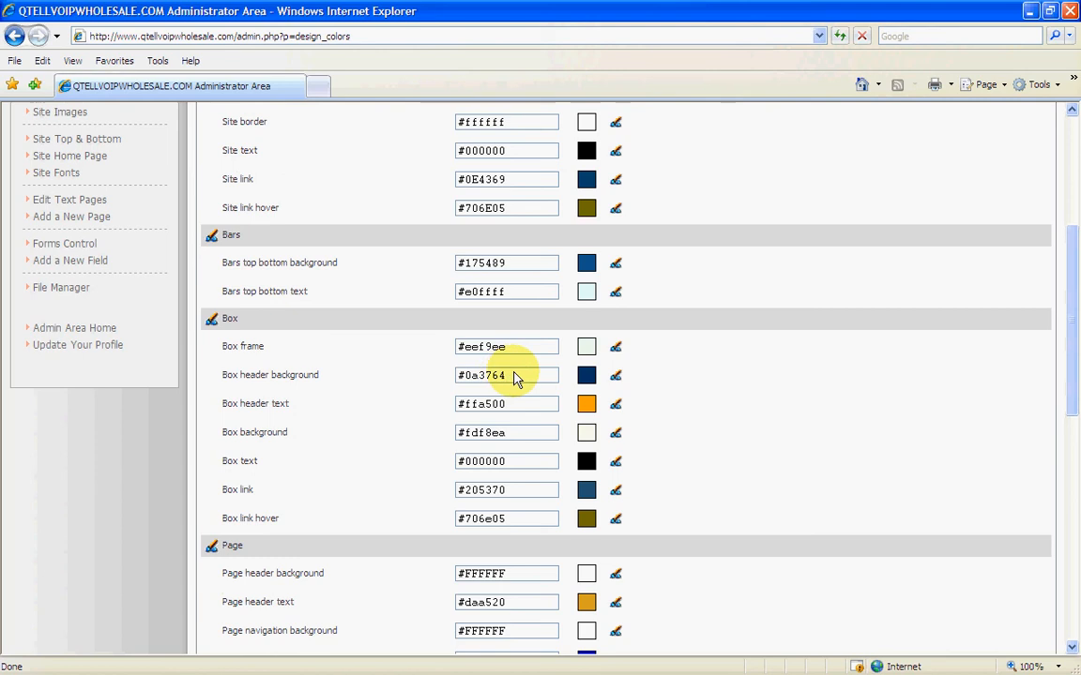
click(15, 37)
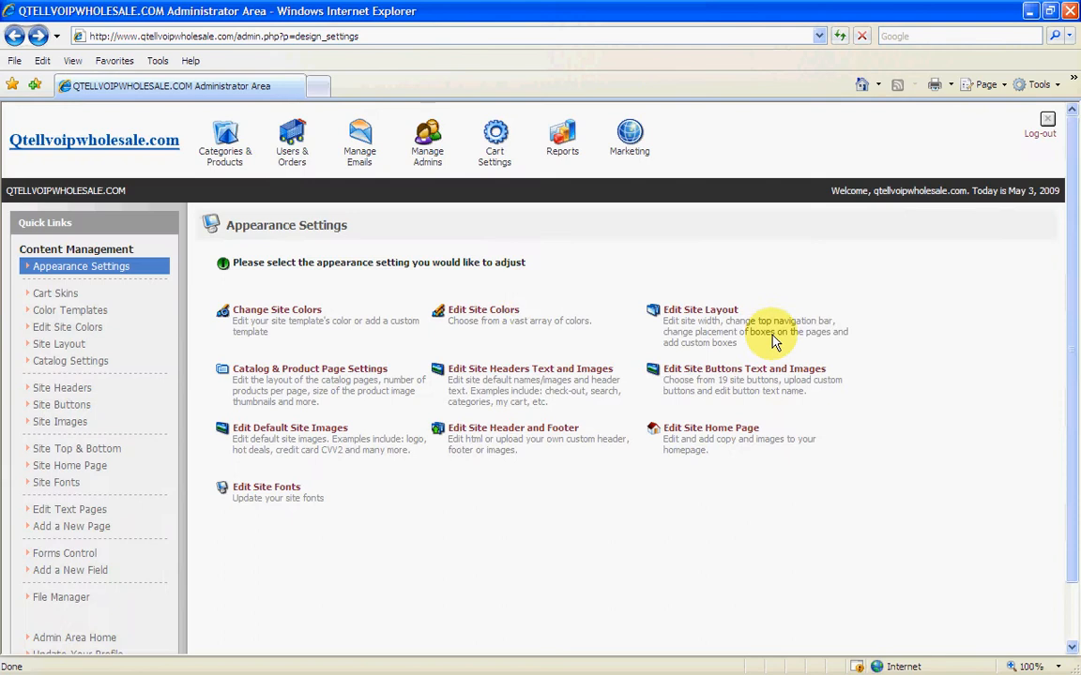
- Reopen the Edit Site Colors page and copy the Box header background color code
click(493, 316)
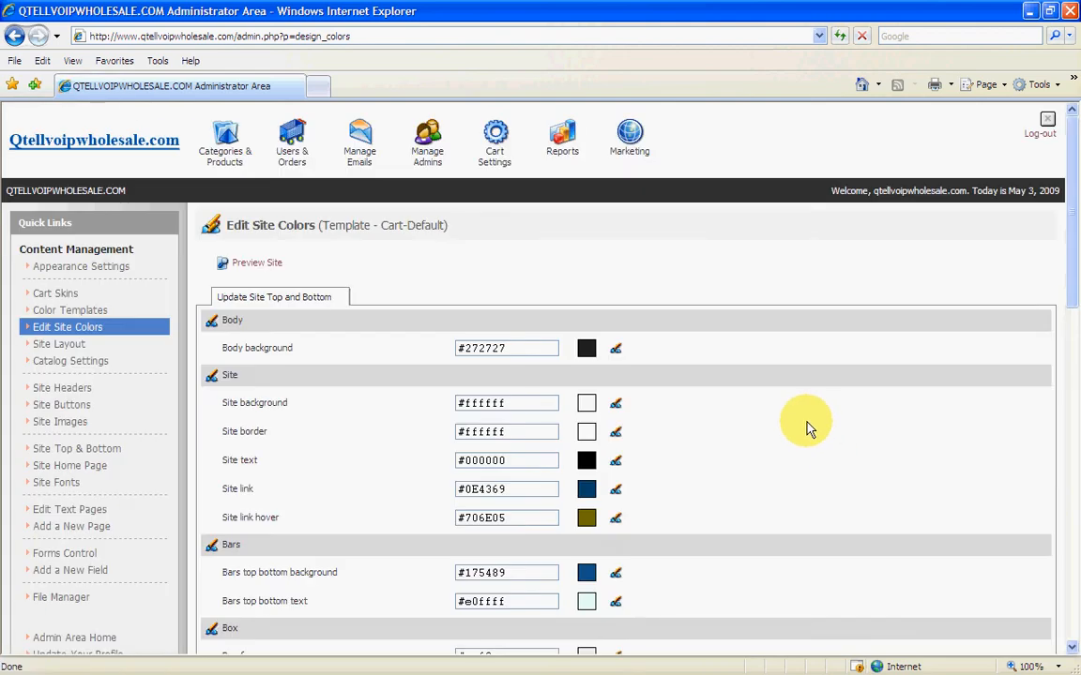
scroll(807, 424, down, 3)
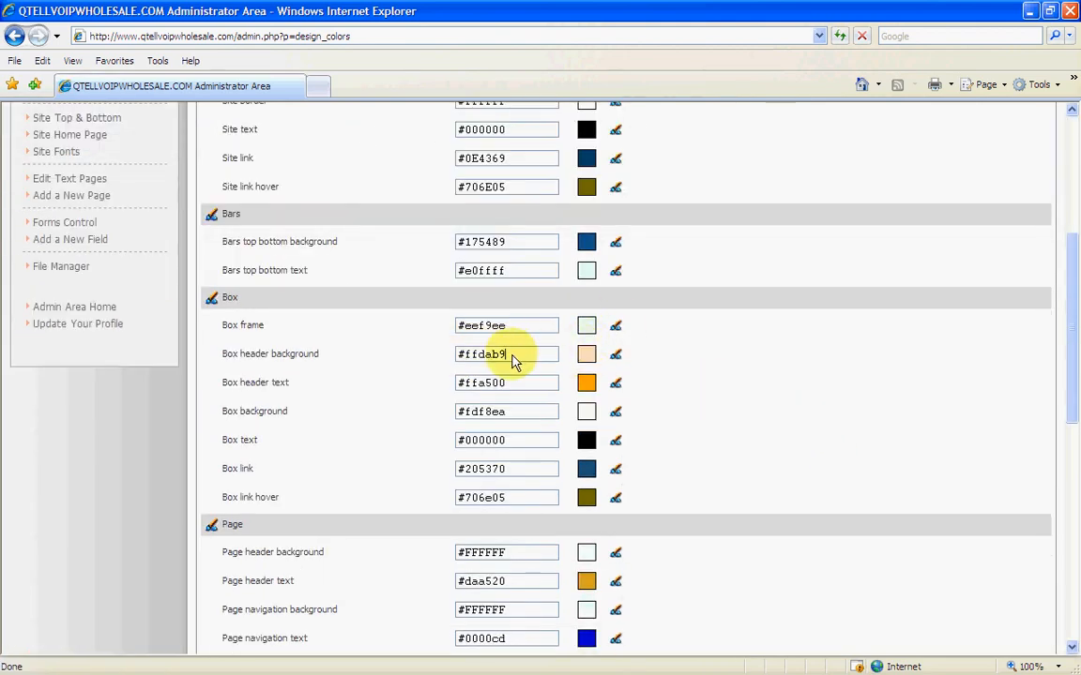
drag(514, 361, 461, 361)
right_click(463, 359)
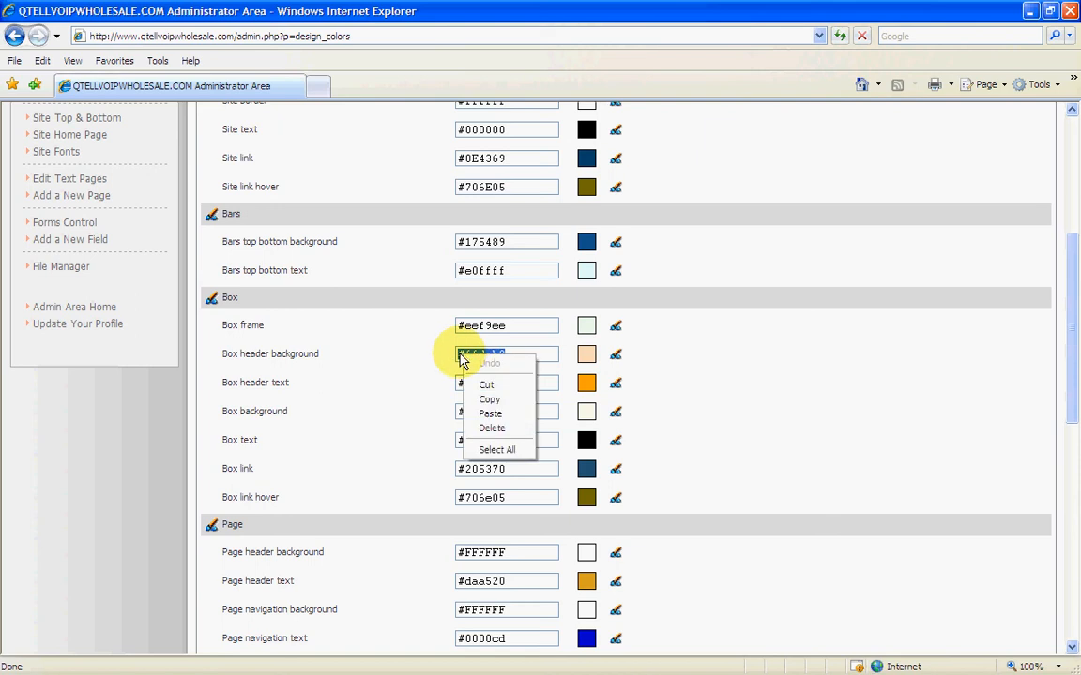
click(482, 402)
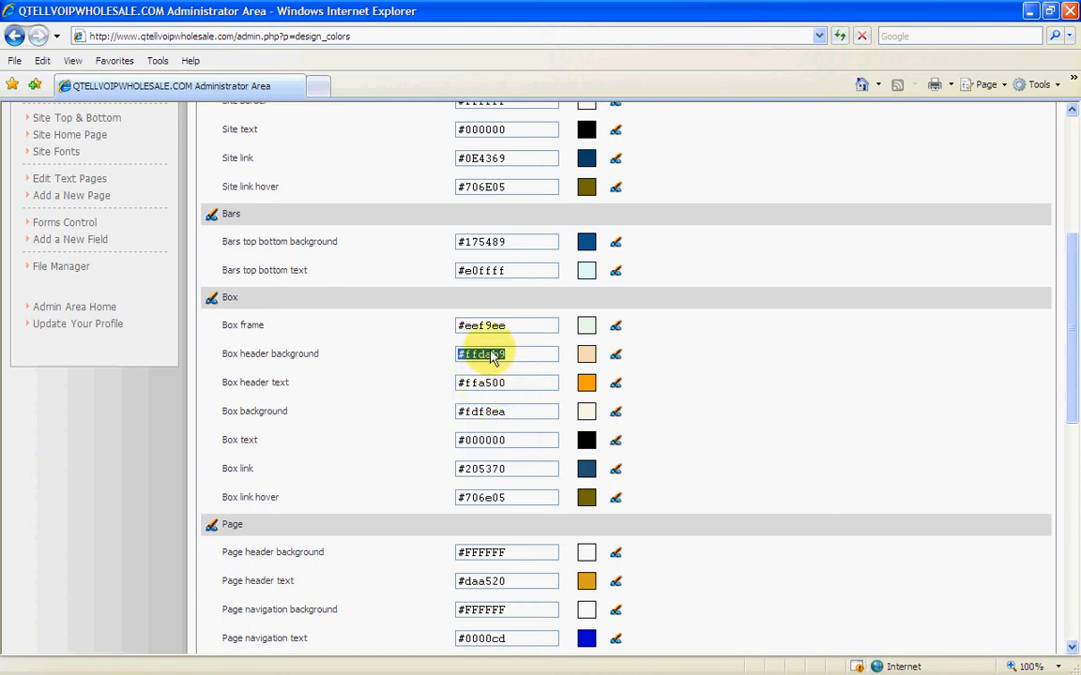
- Set the Box header background to red #ff0000 and save the site color changes
click(616, 357)
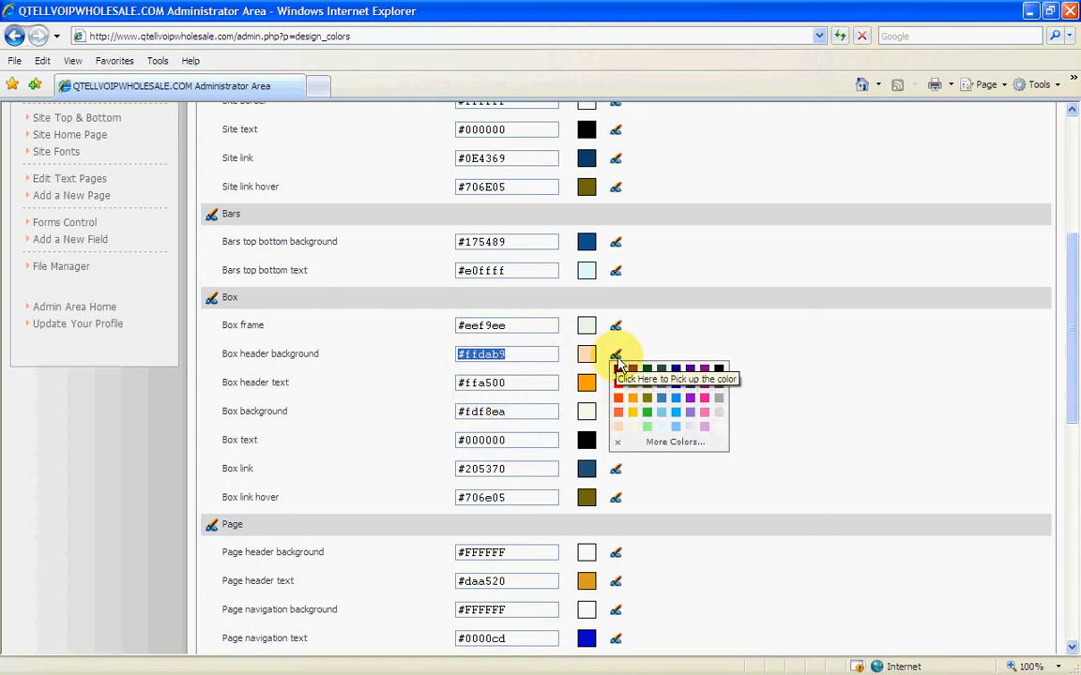
click(619, 385)
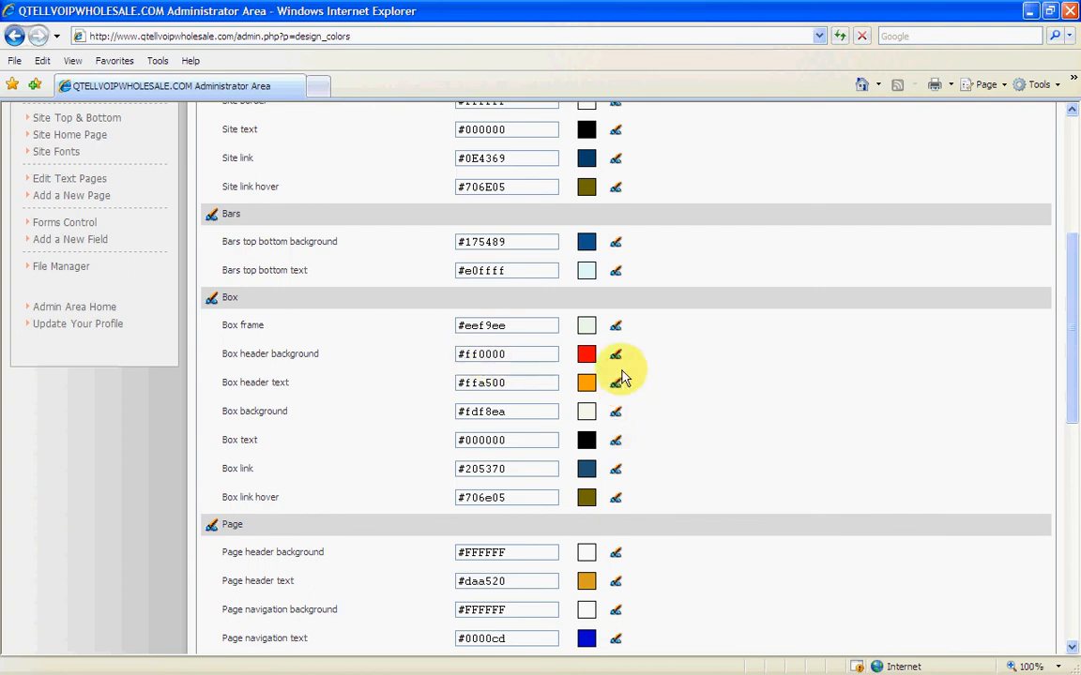
scroll(1075, 628, down, 4)
scroll(1074, 629, down, 3)
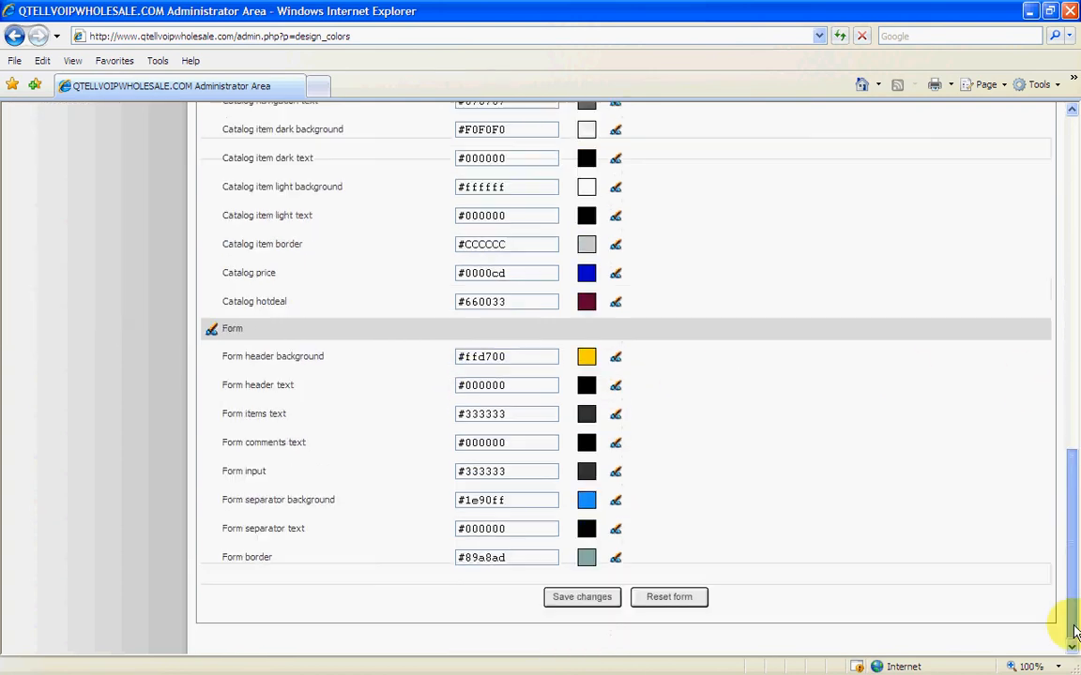
click(605, 598)
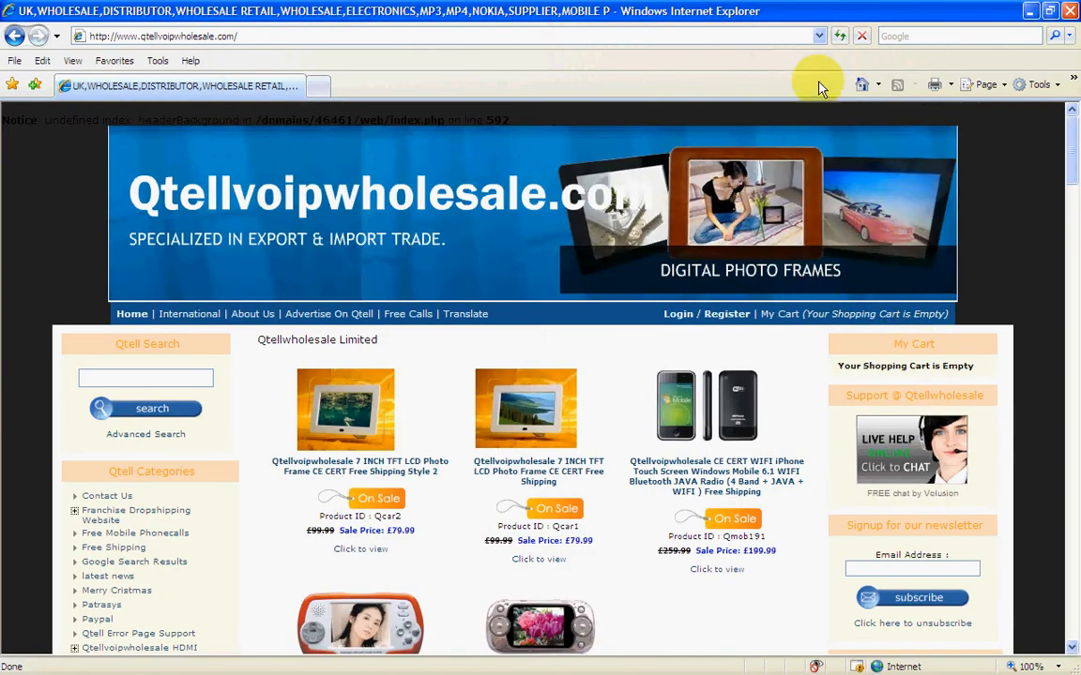
- Reload the storefront home page to check the box header color, and move its window aside
click(839, 37)
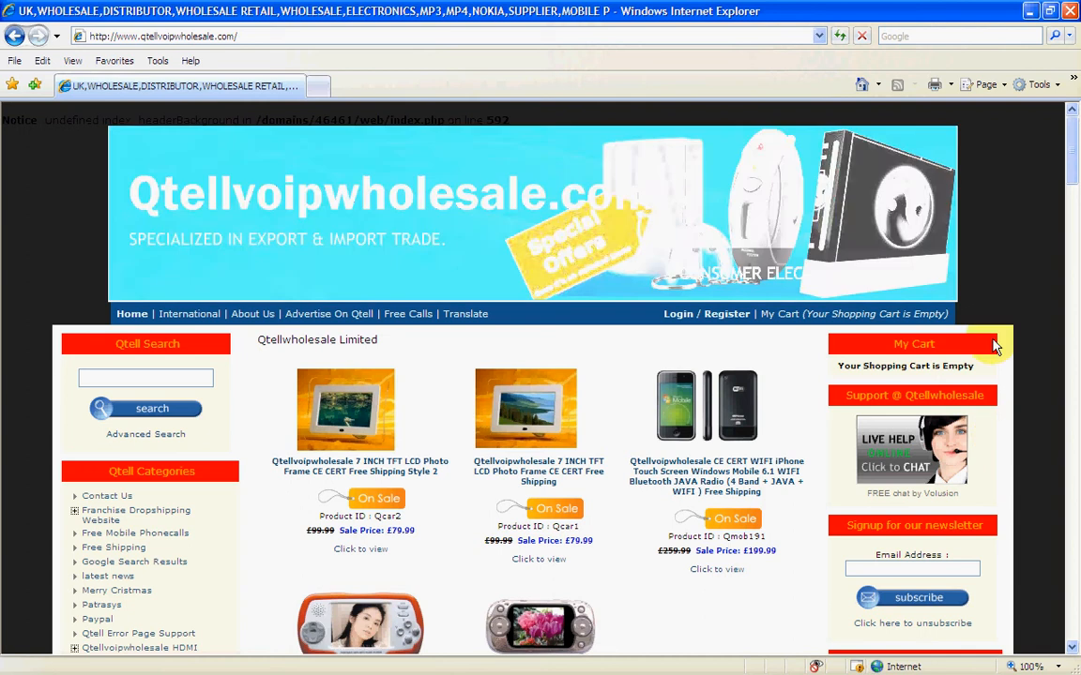
click(1052, 10)
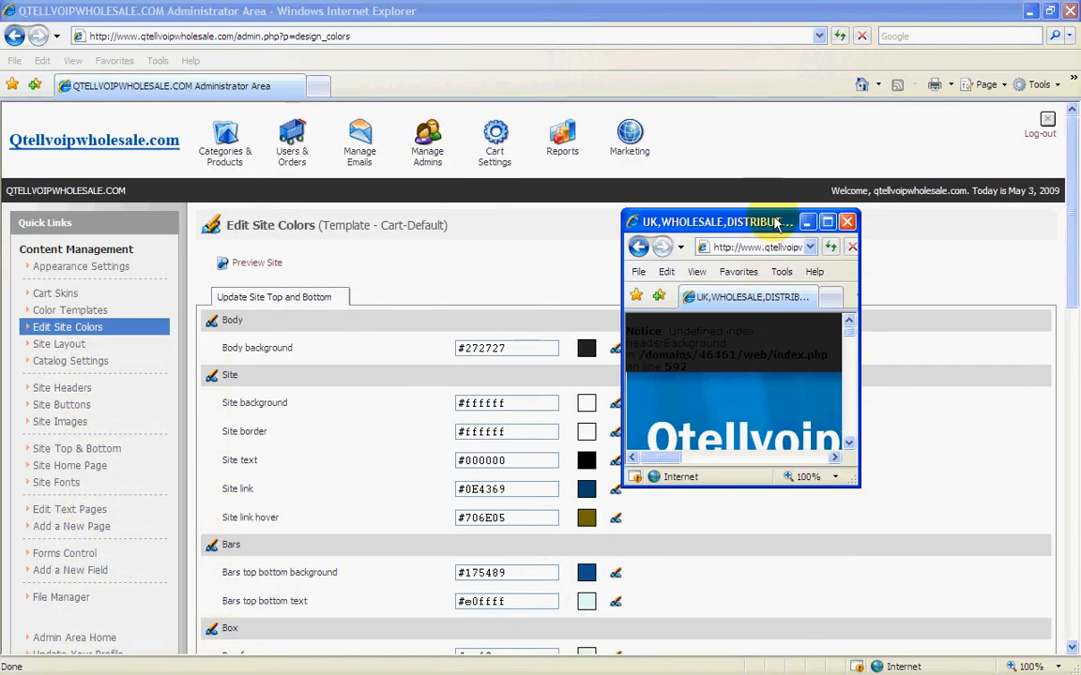
drag(777, 222, 1078, 225)
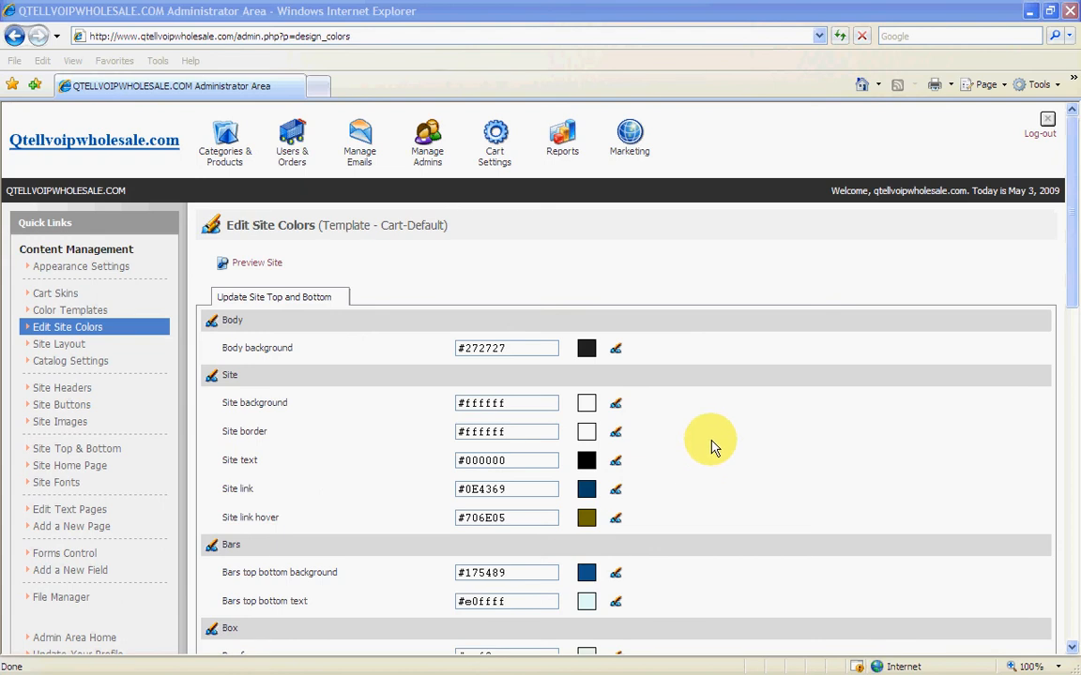
- Restore the Box header background to the copied color code #ffdab9 and save the site color changes
scroll(713, 441, down, 4)
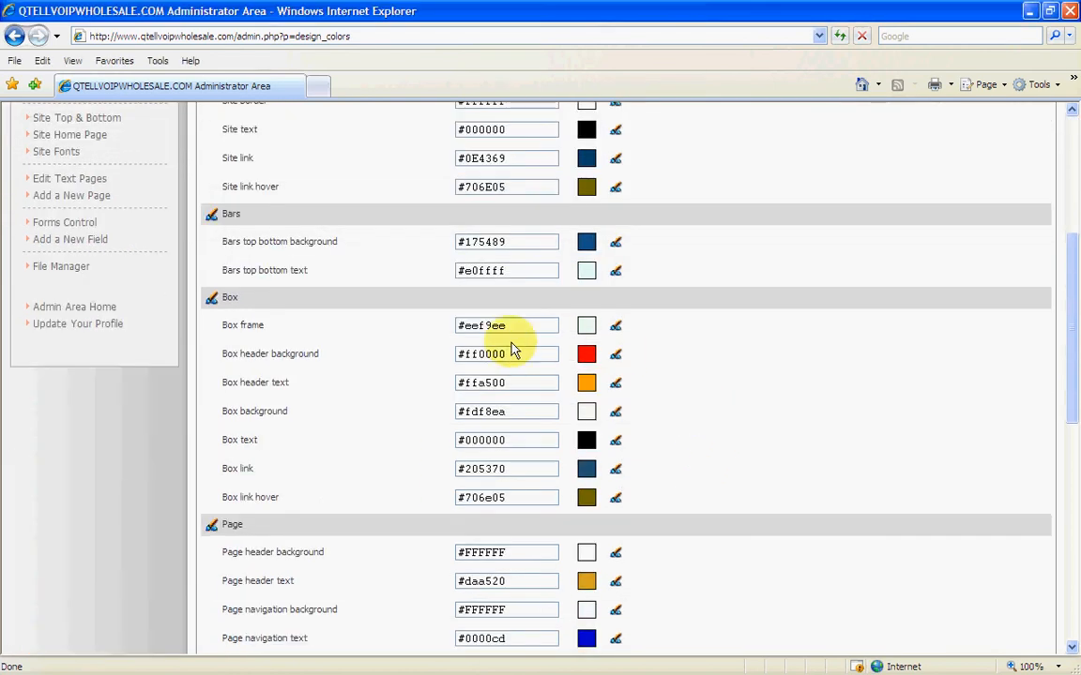
drag(510, 354, 436, 361)
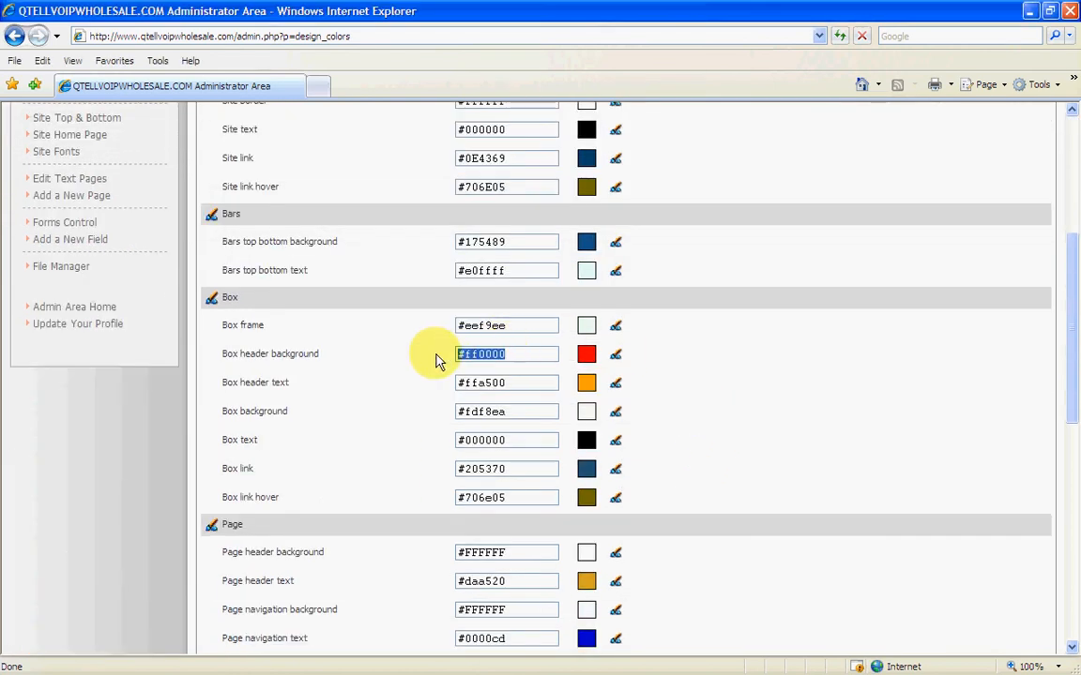
key(Delete)
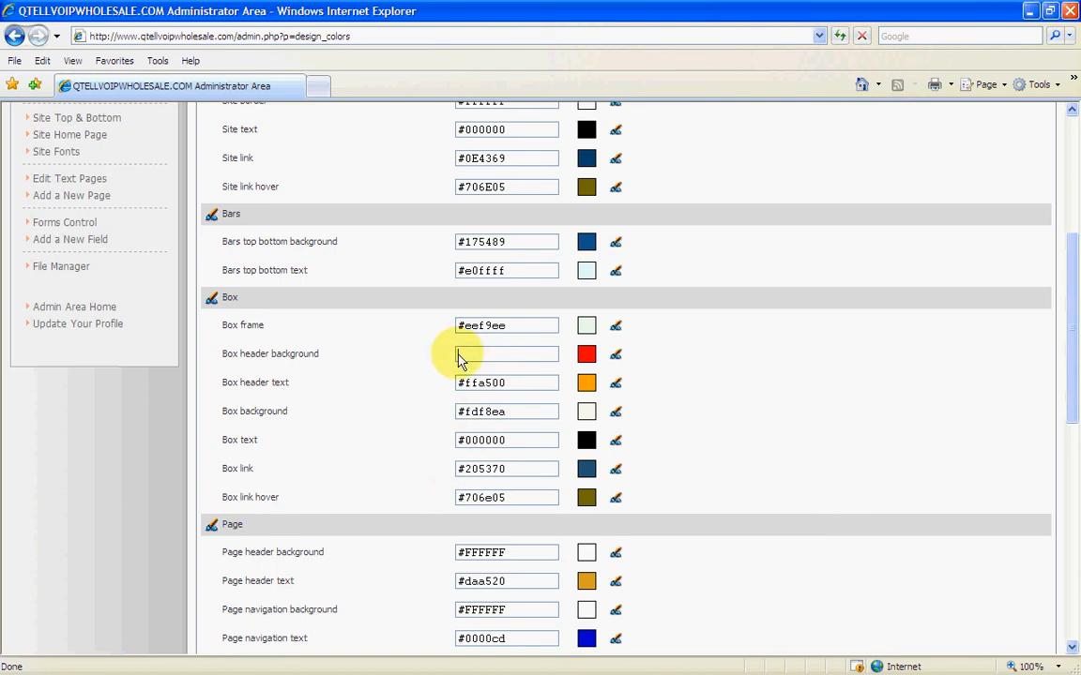
right_click(459, 359)
click(492, 416)
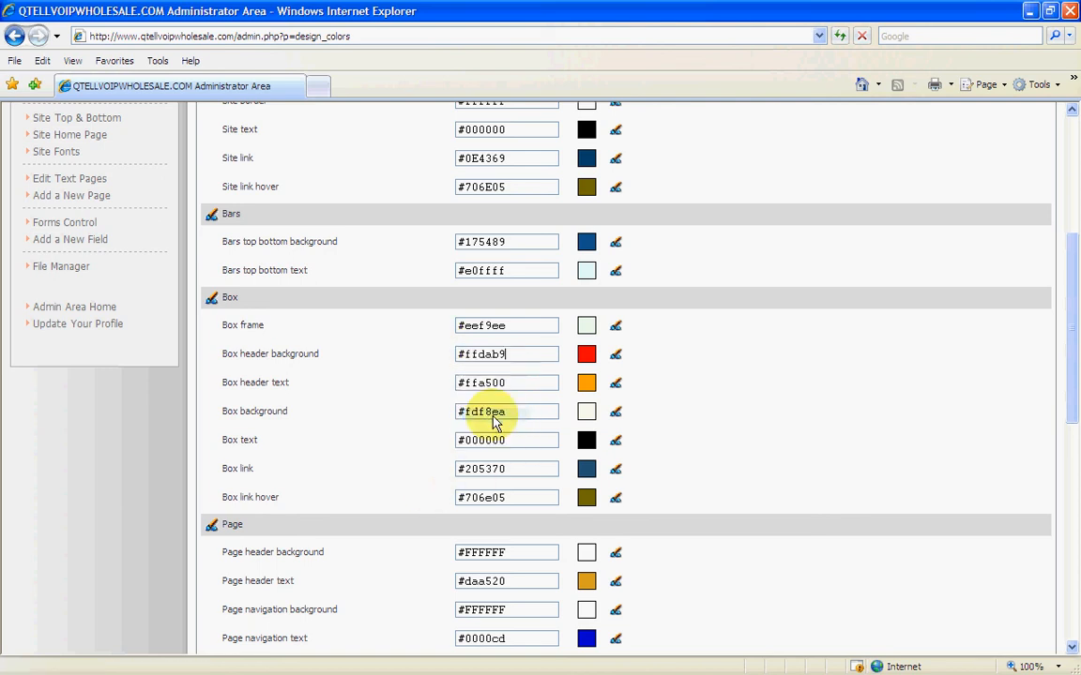
scroll(830, 375, down, 10)
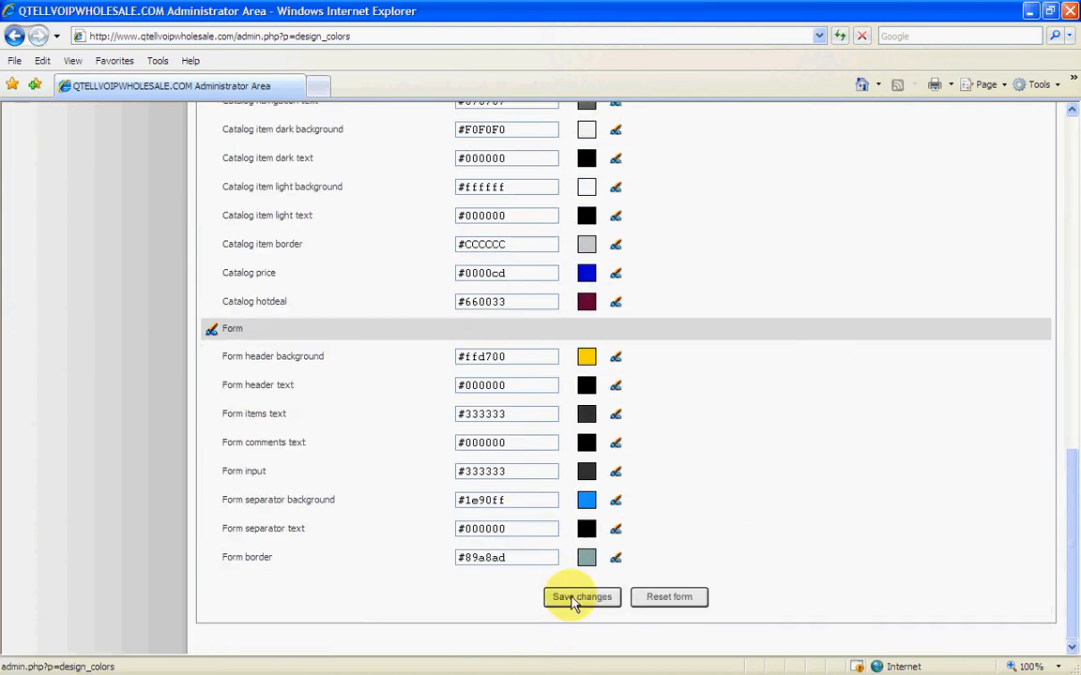
click(574, 598)
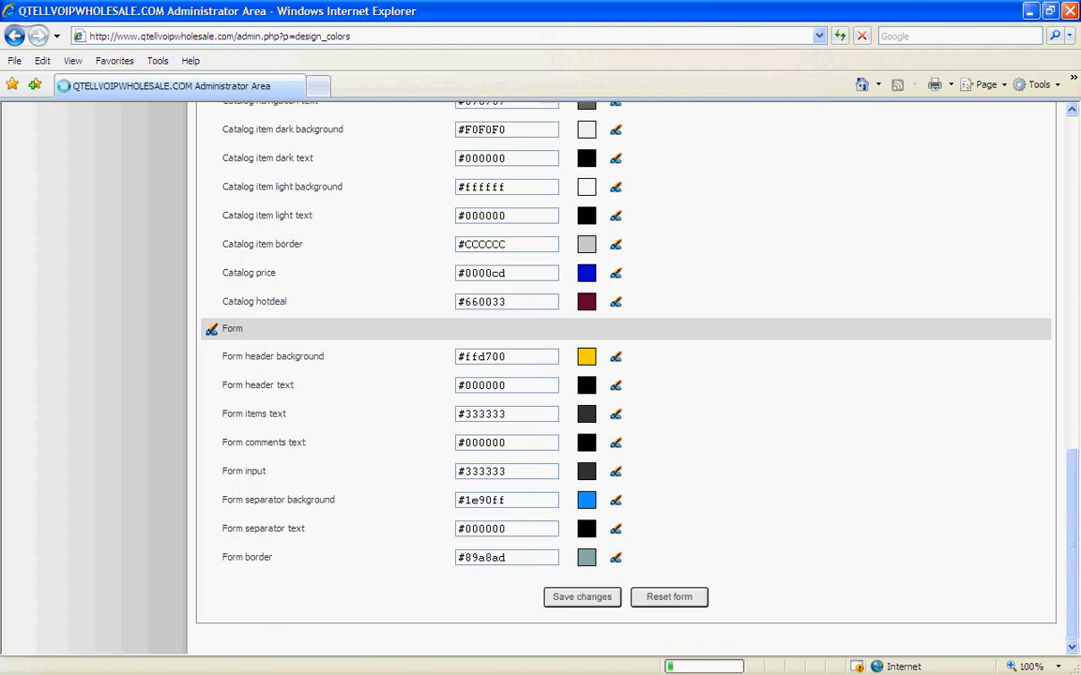
- Bring back the storefront window, reload the home page at full size to check the restored box headers, and put it aside
drag(1079, 387, 763, 286)
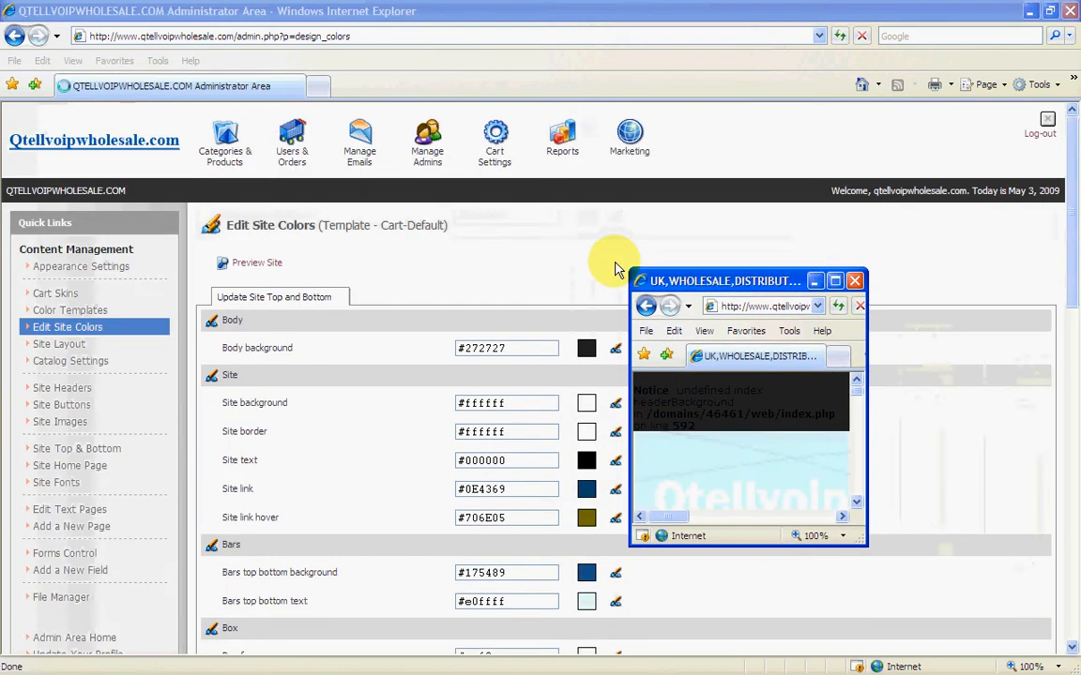
click(833, 282)
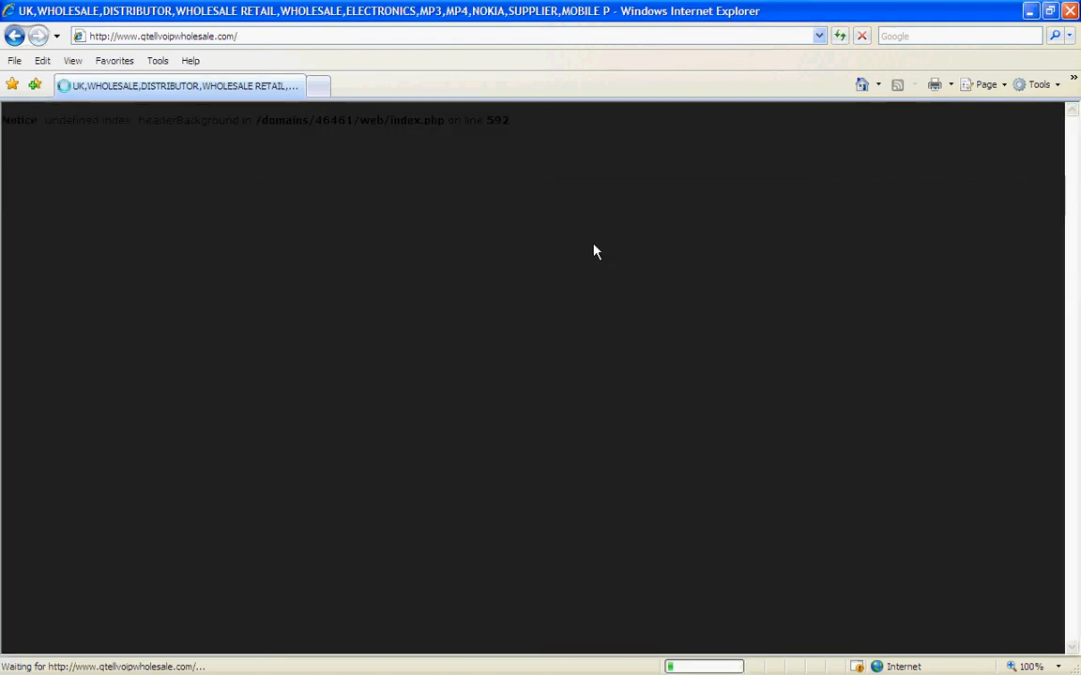
click(681, 253)
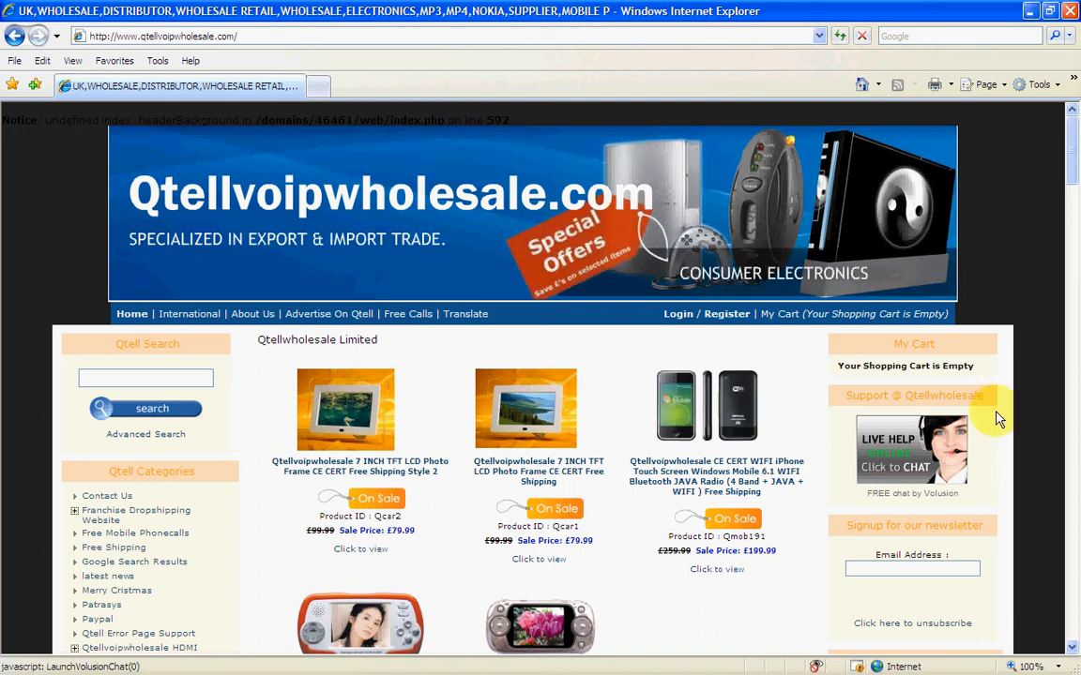
click(1051, 10)
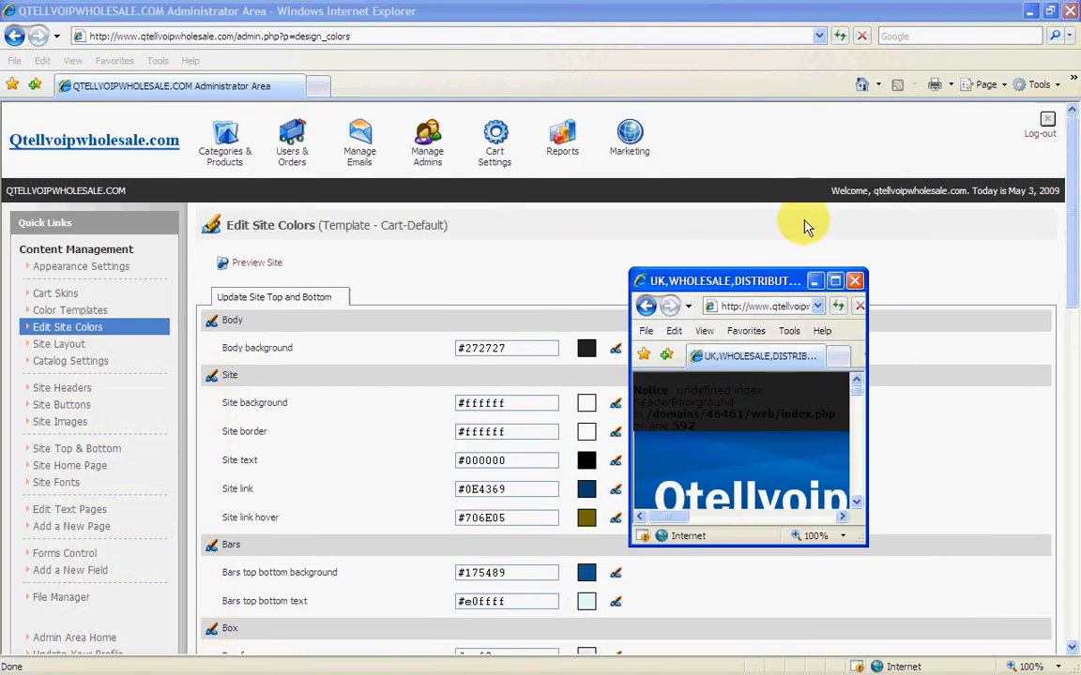
drag(774, 280, 1079, 321)
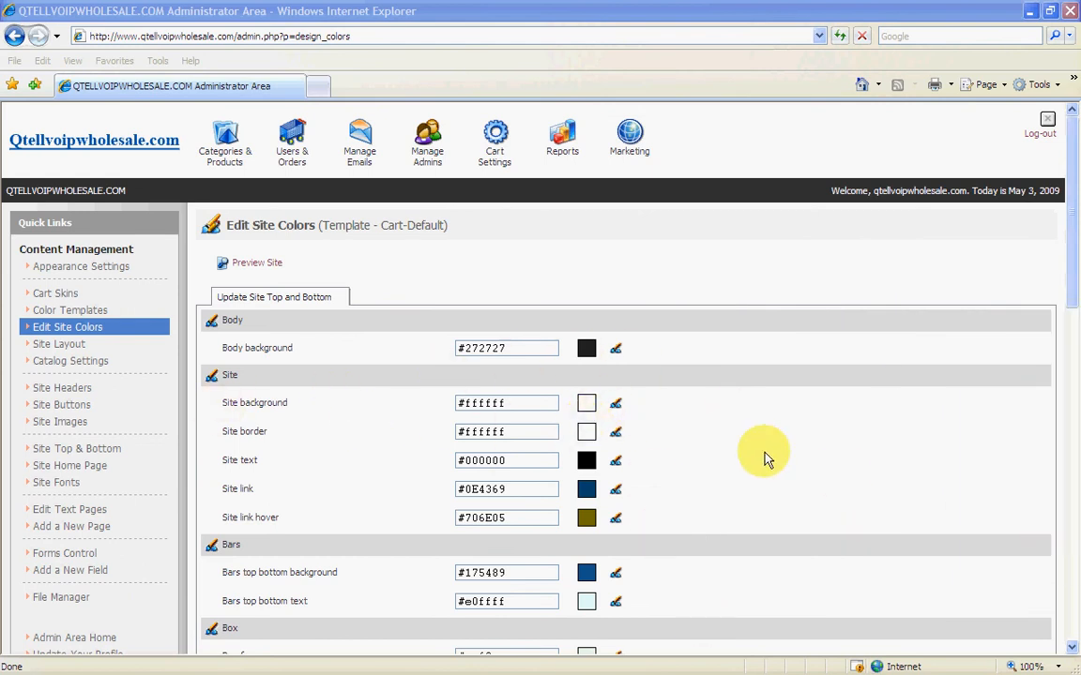
- Open the Site Layout page from the cart's Appearance Settings and go to its Box Settings section
scroll(786, 441, down, 5)
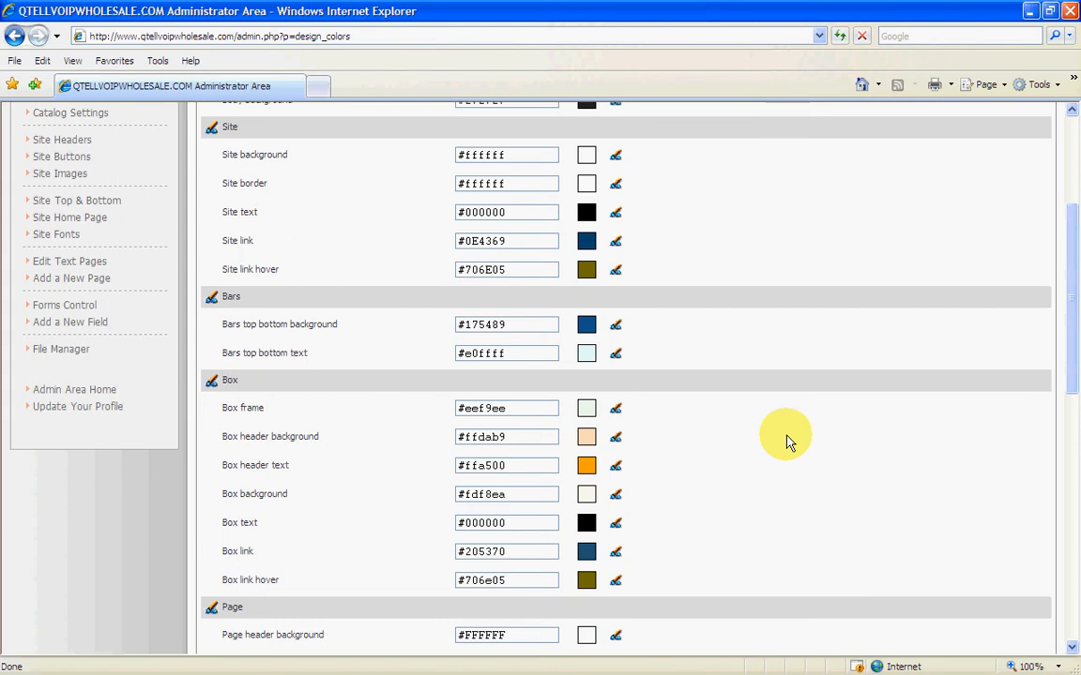
scroll(786, 441, down, 5)
scroll(787, 439, down, 5)
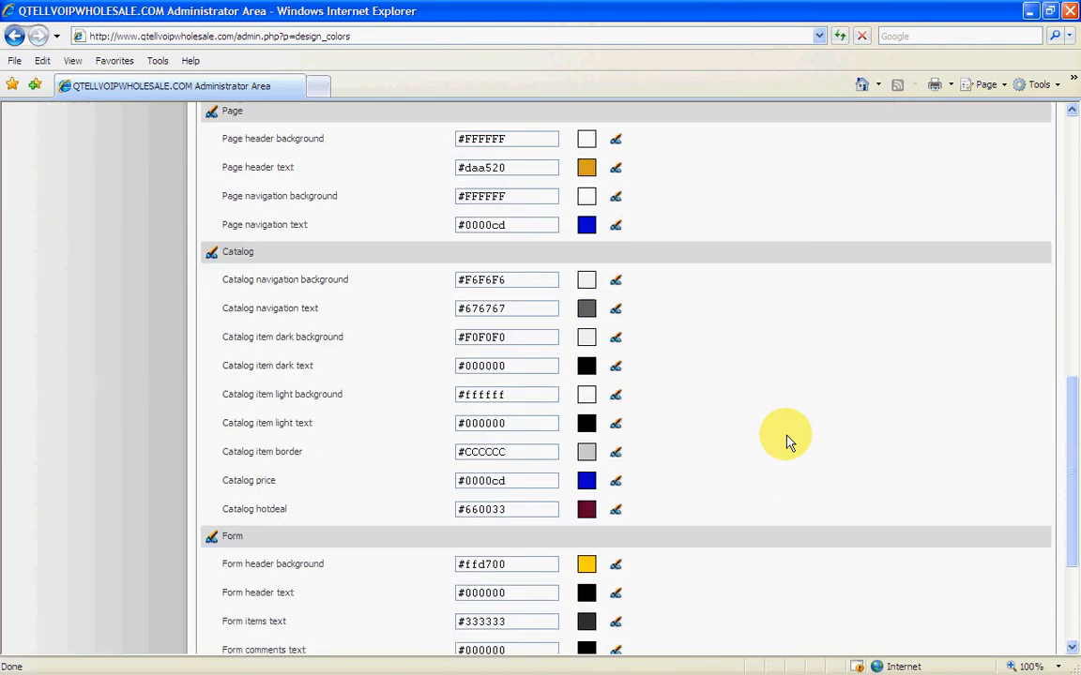
scroll(787, 439, down, 4)
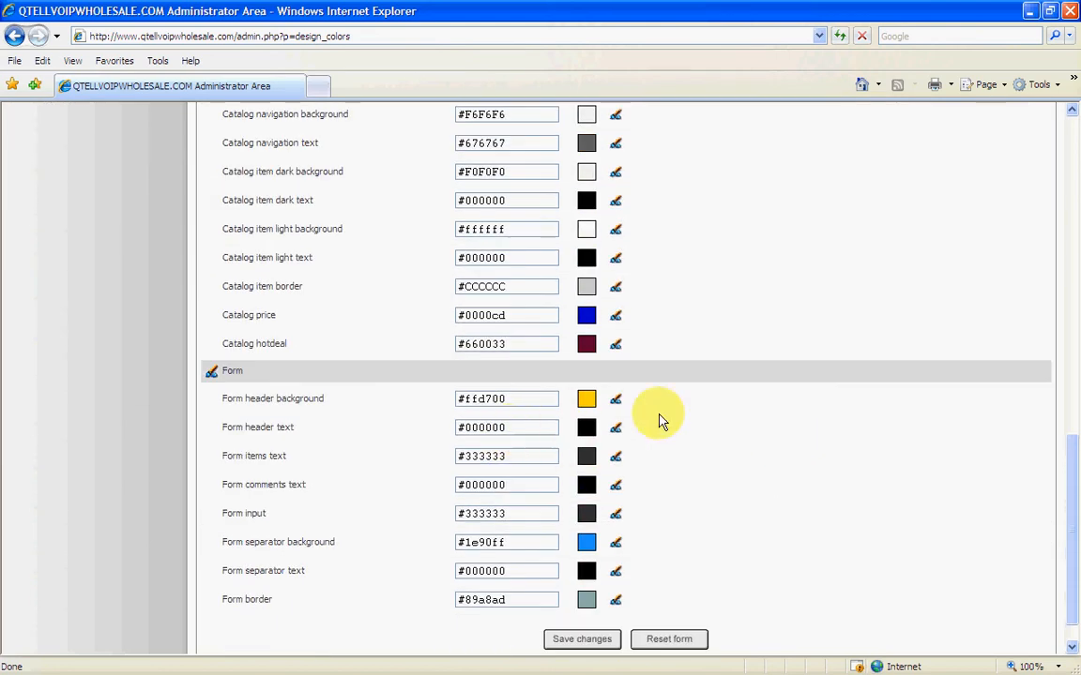
drag(1073, 586, 1044, 272)
mouse_move(605, 145)
mouse_move(489, 136)
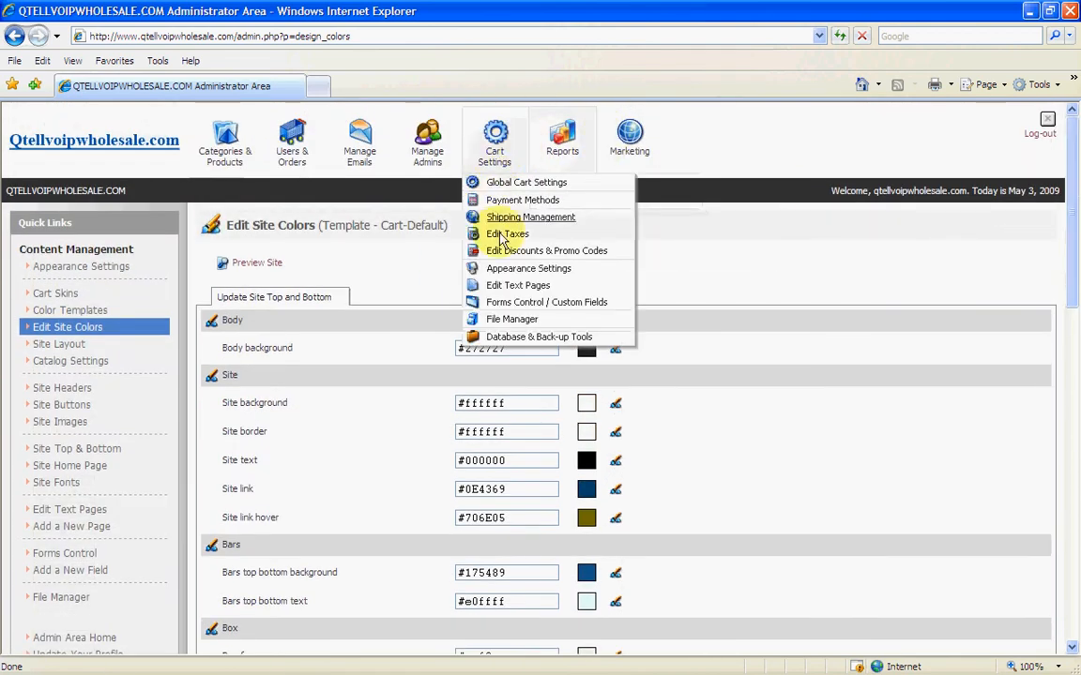
click(506, 272)
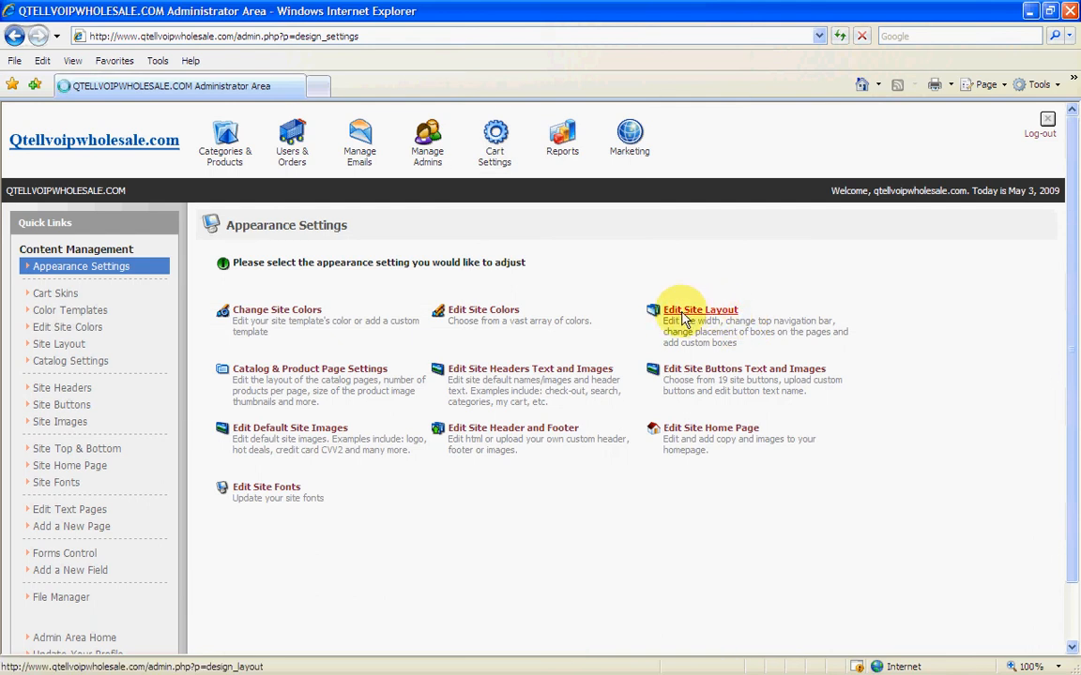
click(684, 319)
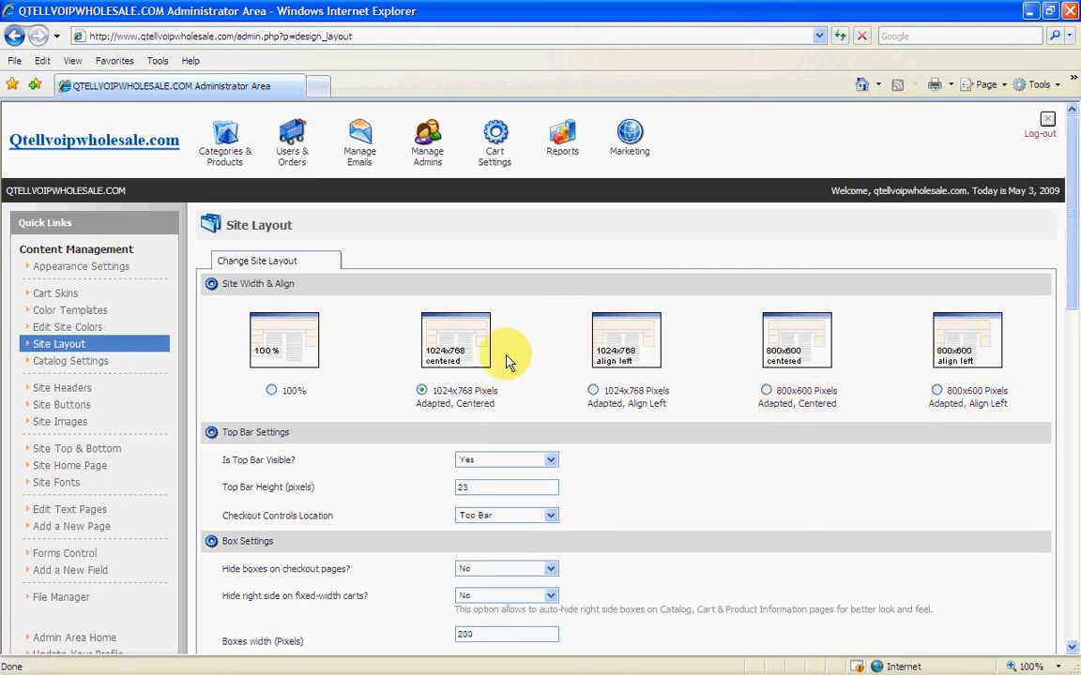
scroll(798, 485, down, 3)
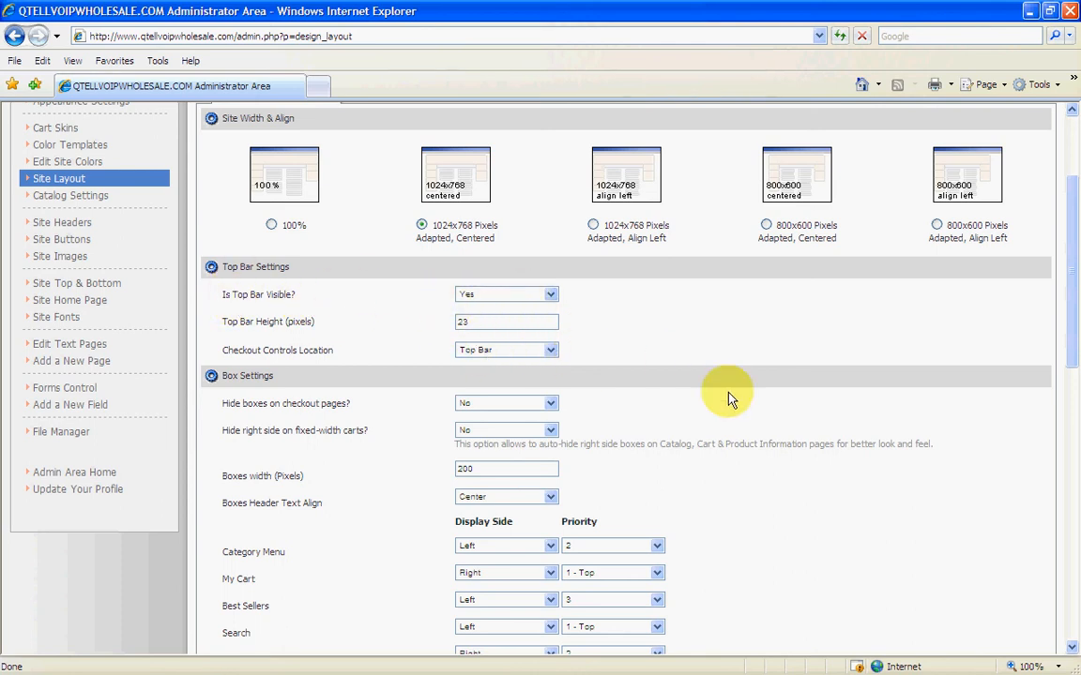
scroll(737, 394, down, 3)
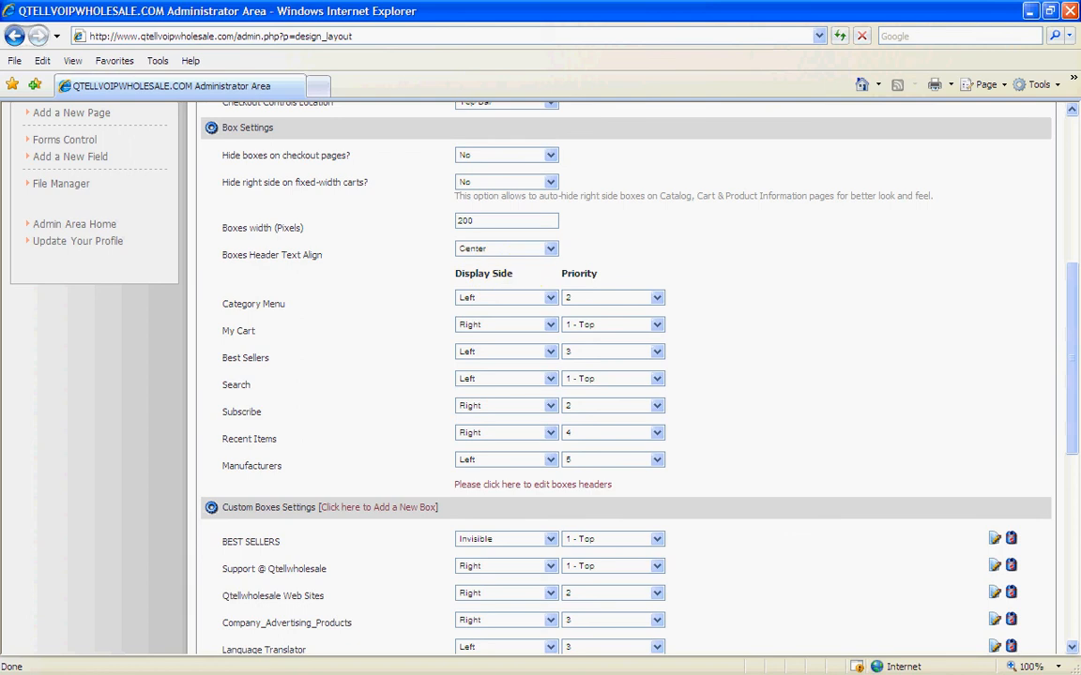
- View the storefront home page at full size to examine how its side boxes are arranged, and put the window aside
drag(1079, 404, 743, 217)
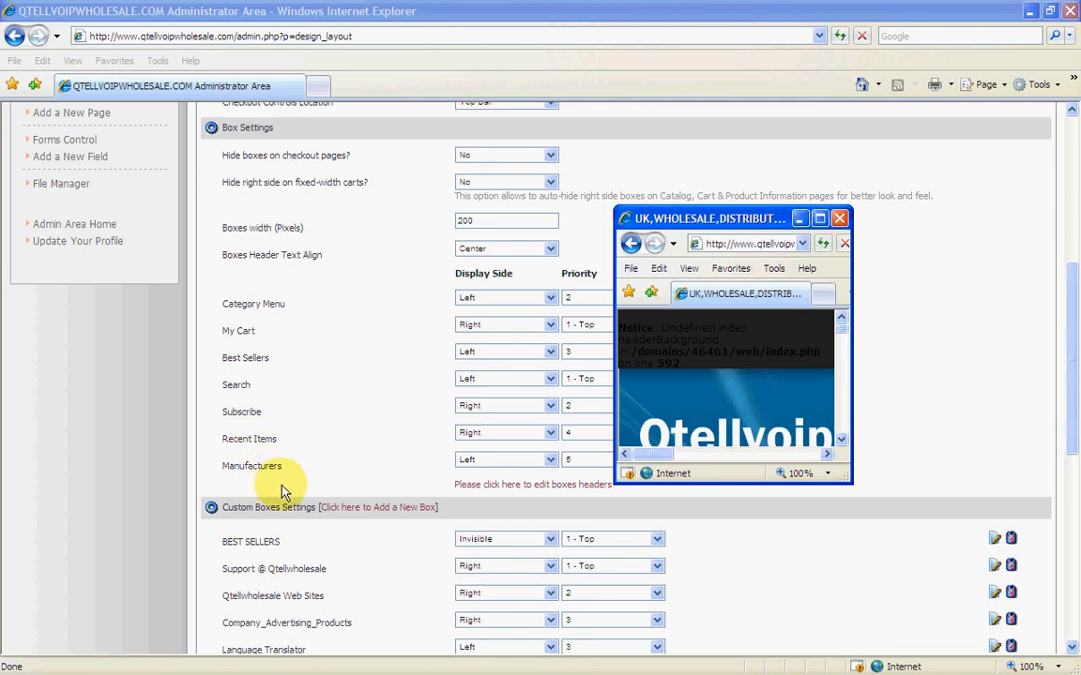
click(820, 218)
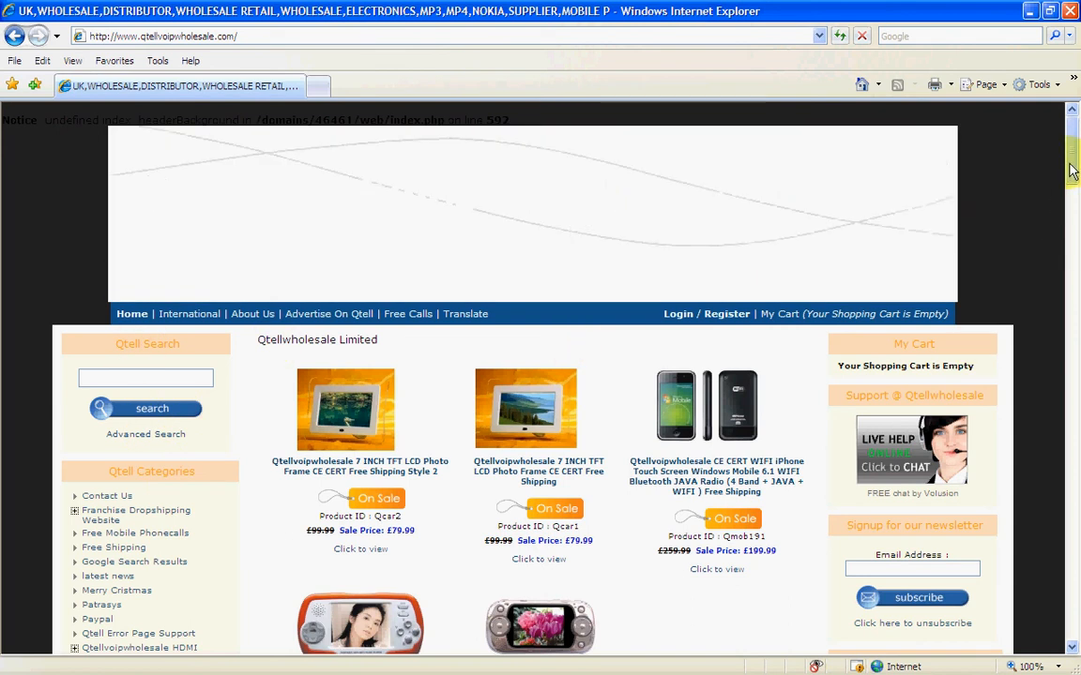
mouse_move(1072, 171)
mouse_down()
mouse_move(1076, 216)
mouse_move(1075, 181)
mouse_up()
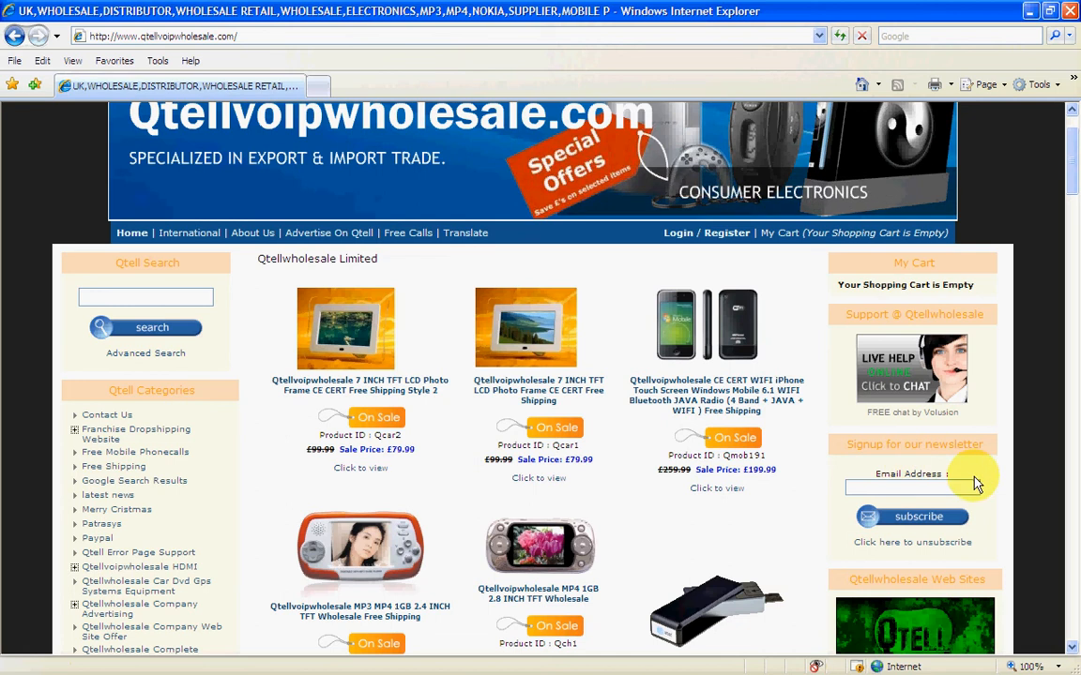
click(1031, 12)
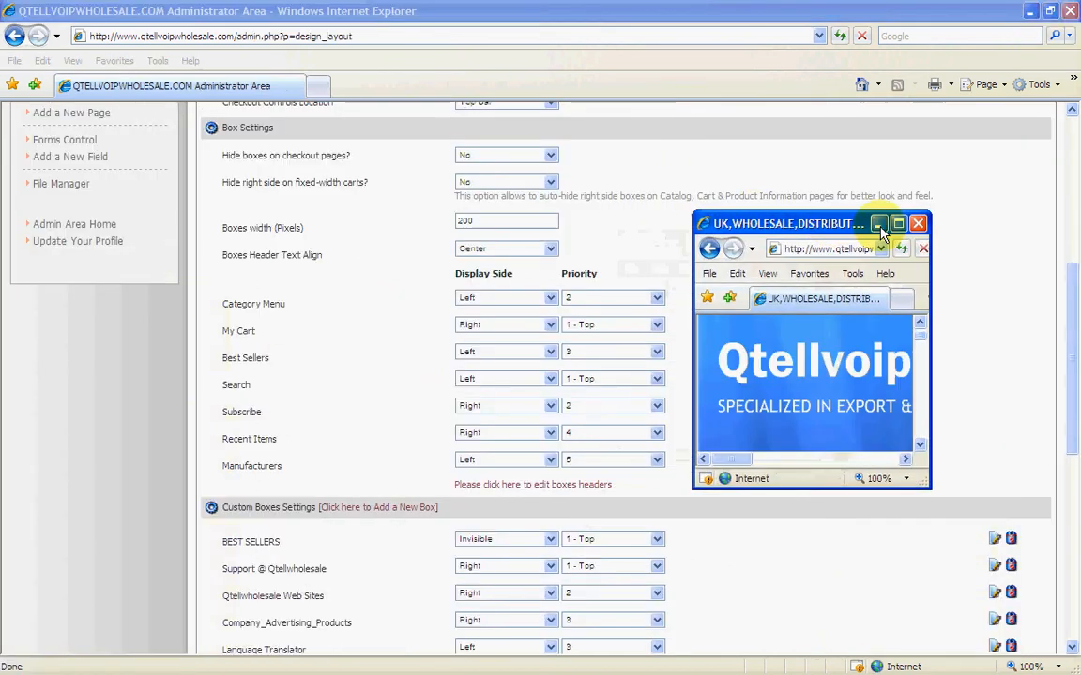
drag(761, 219, 1079, 236)
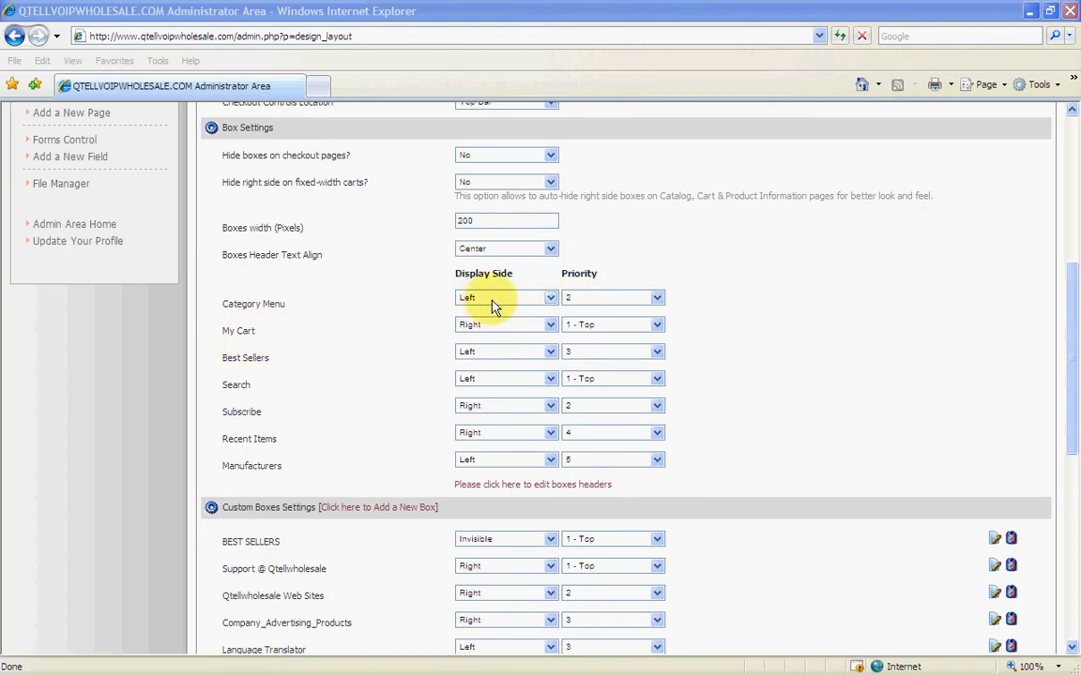
- Set the Category Menu box's priority to 10 - Bottom, keeping its display side on Left, and save the layout changes
click(549, 297)
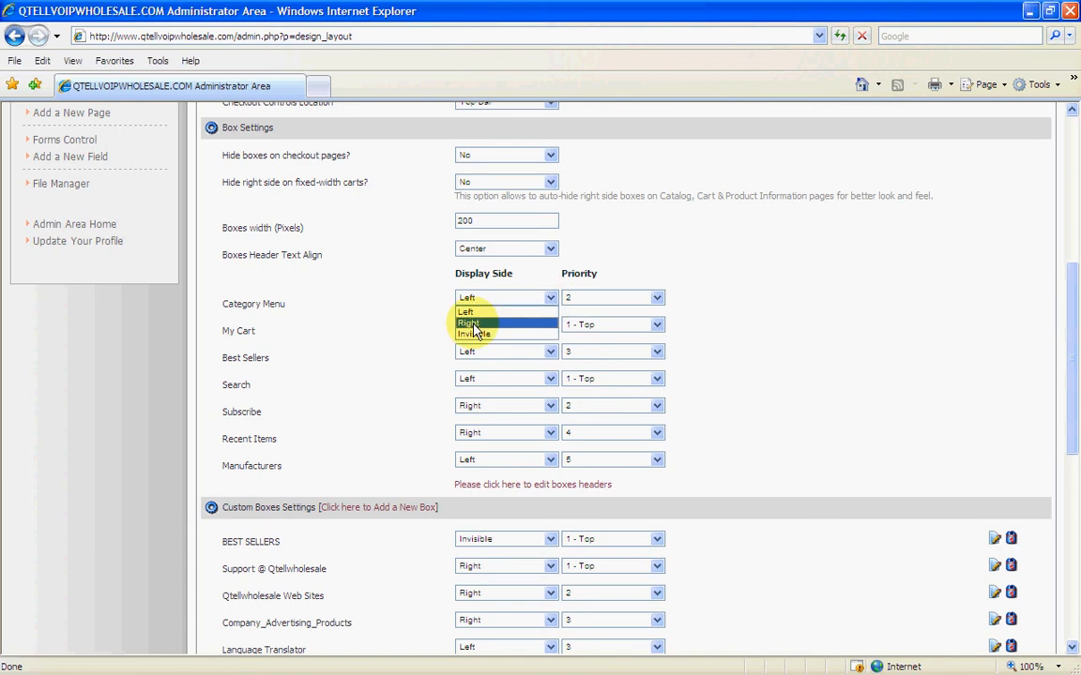
click(705, 290)
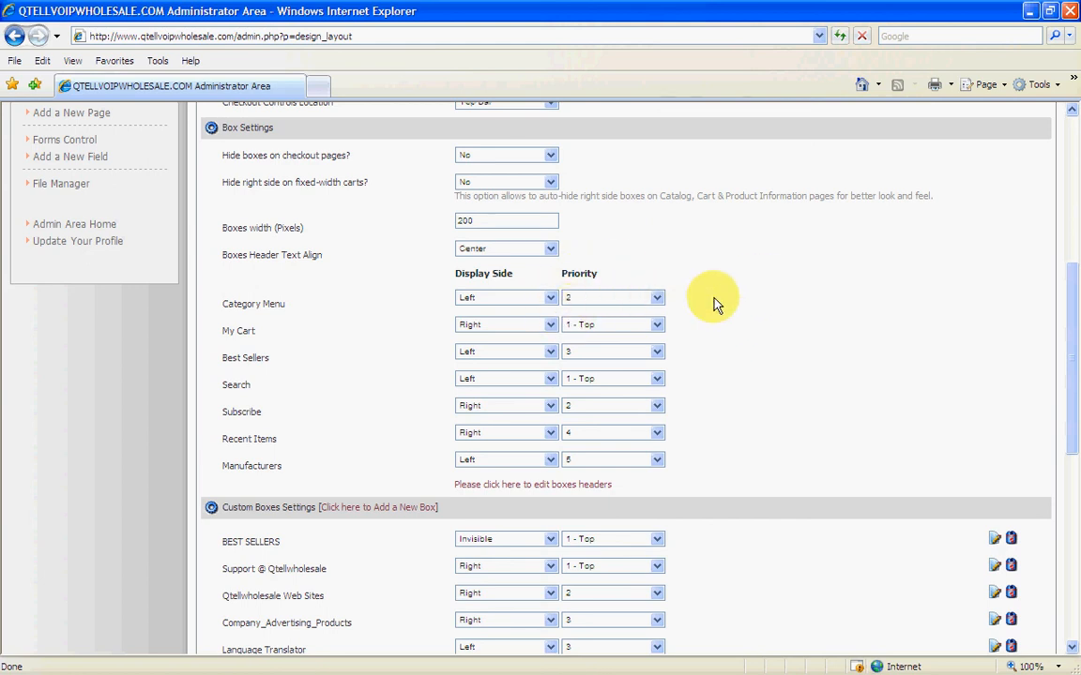
click(656, 299)
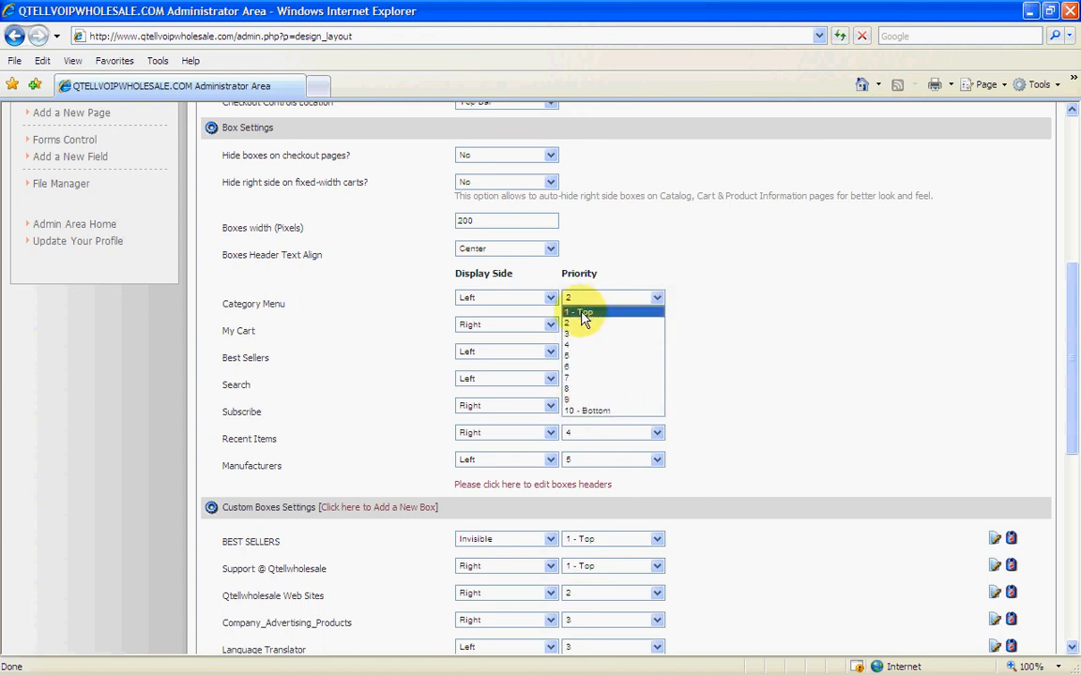
click(593, 411)
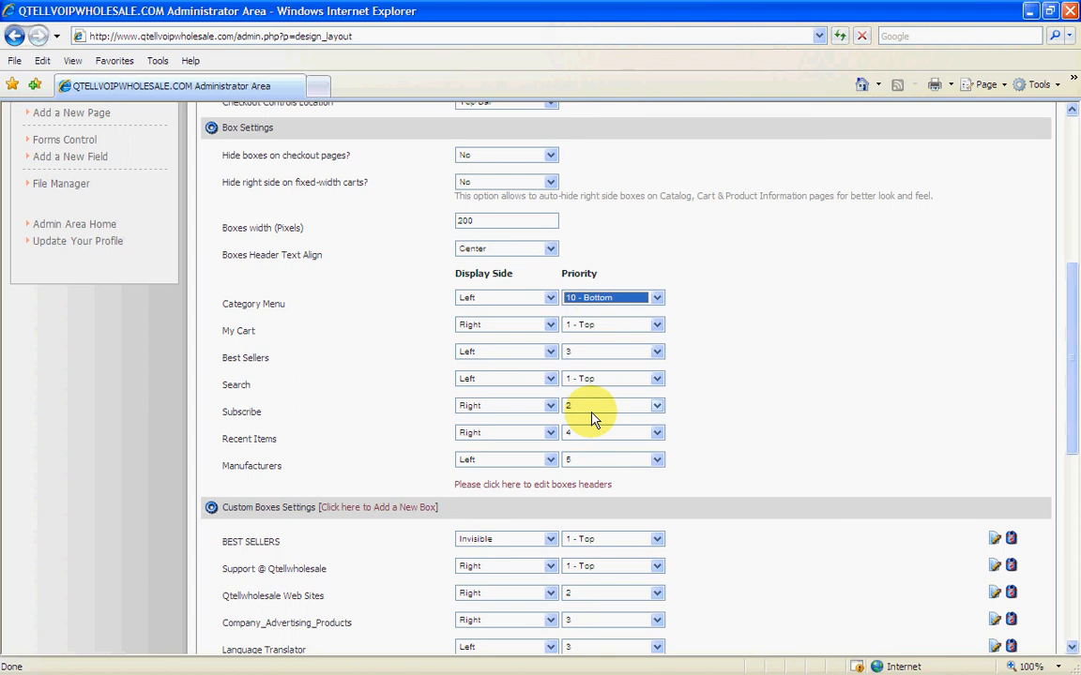
drag(1074, 387, 1064, 560)
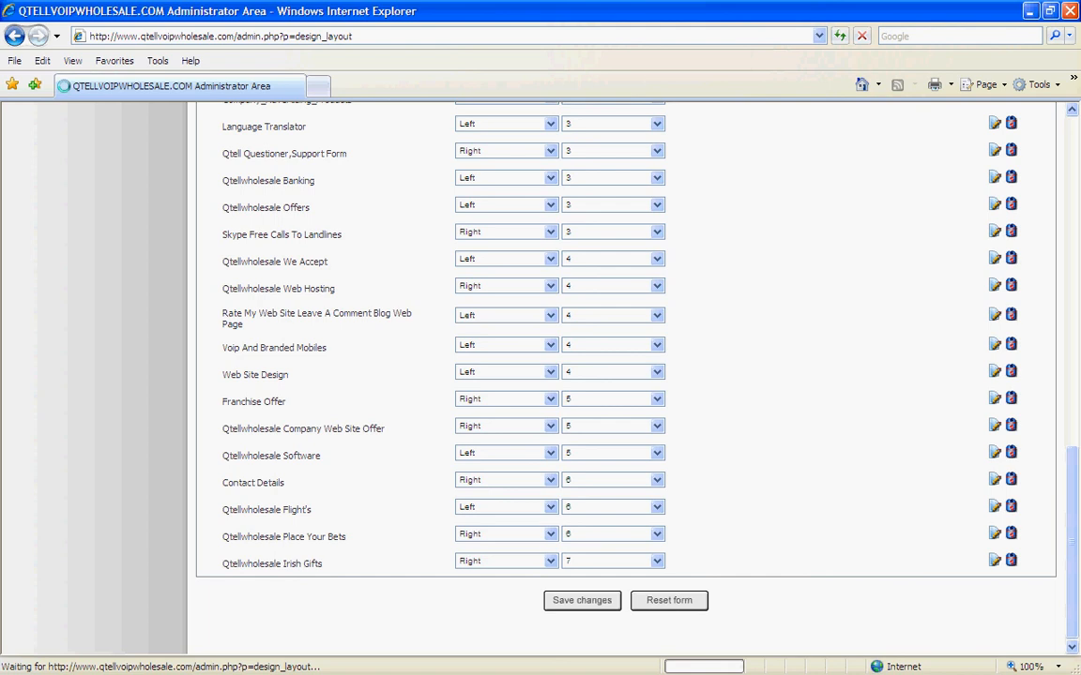
- Return to the maximized storefront window and reload the home page to check the category box's position
drag(1079, 324, 654, 222)
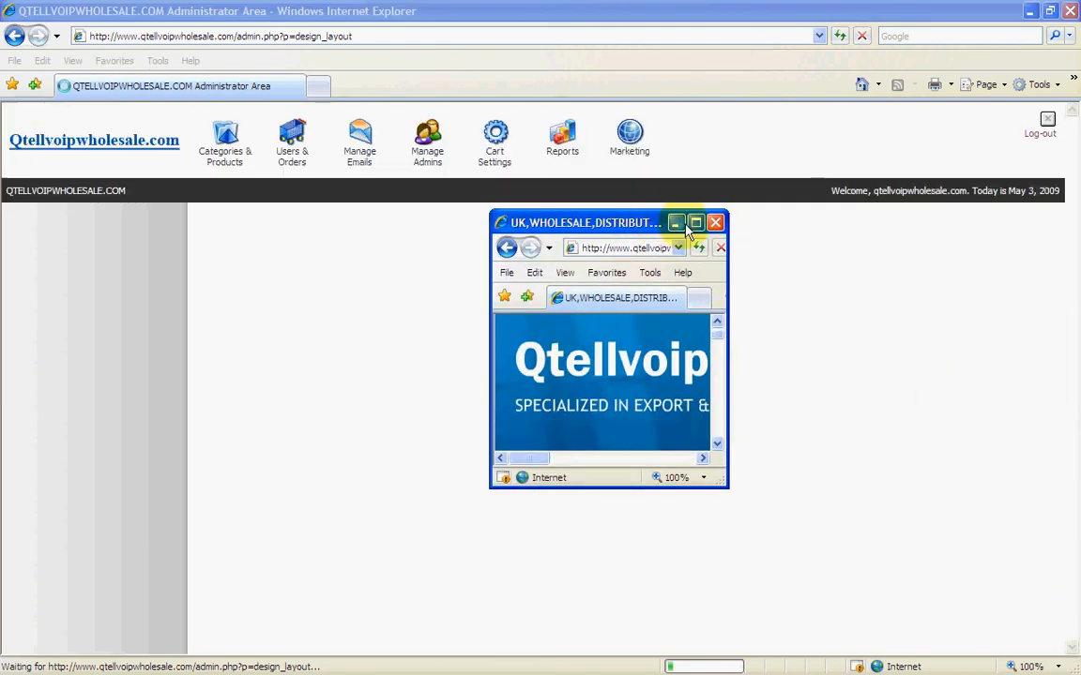
click(695, 224)
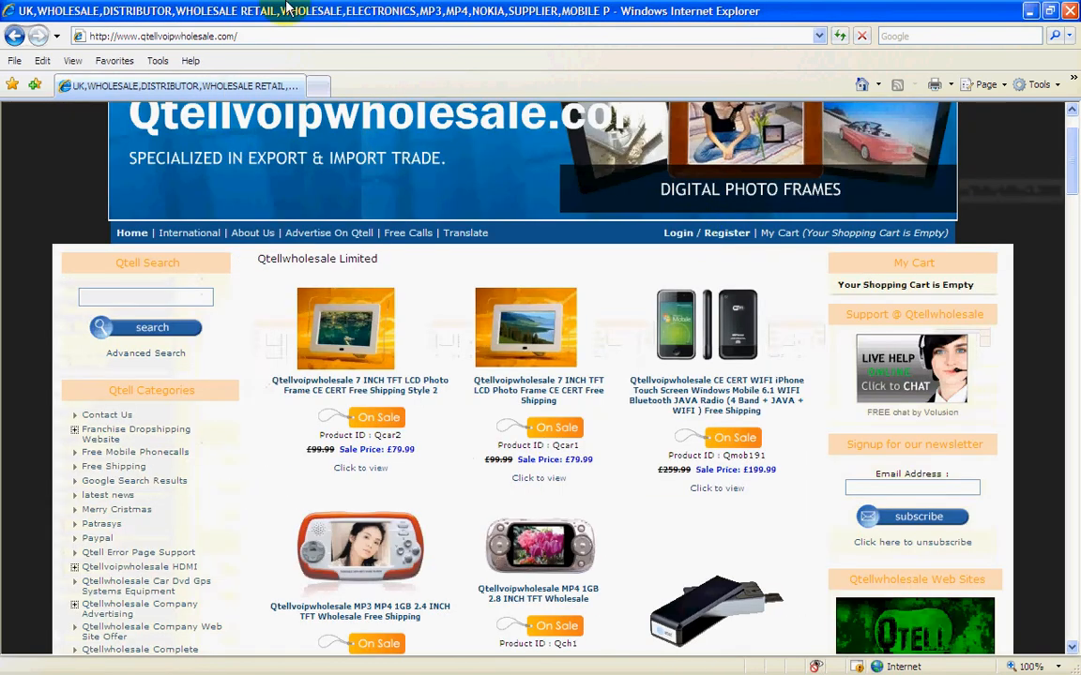
click(840, 38)
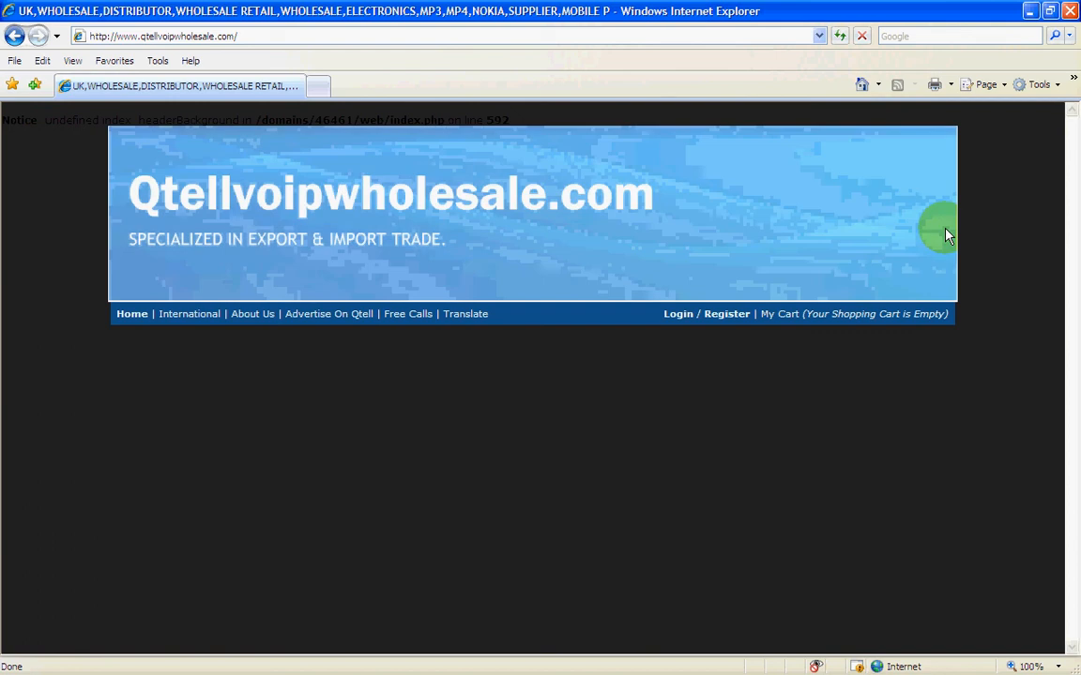
- Examine the Qtell Categories box's position on the reloaded storefront home page and move the storefront window aside to return to Site Layout
scroll(849, 242, down, 1)
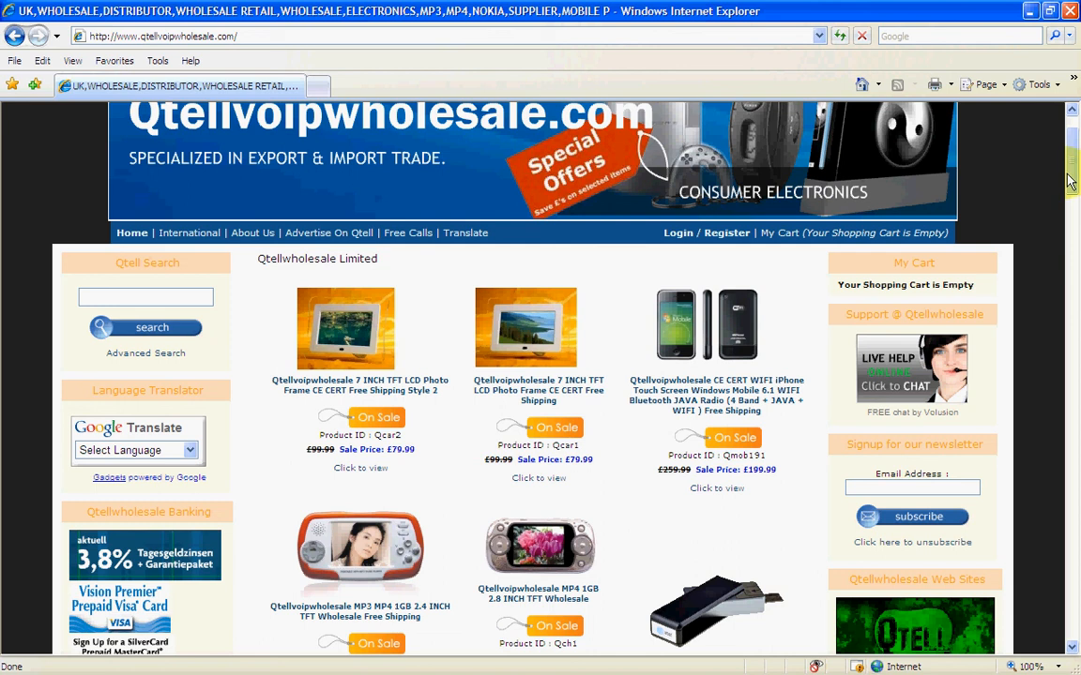
drag(1075, 197, 1056, 467)
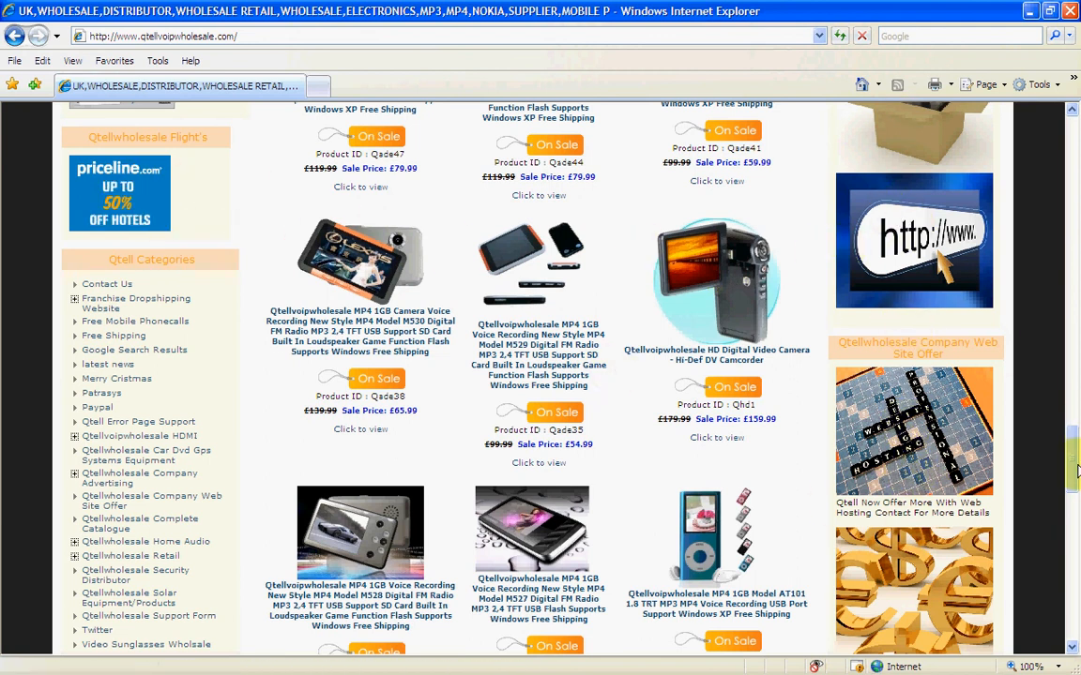
drag(1077, 473, 1058, 198)
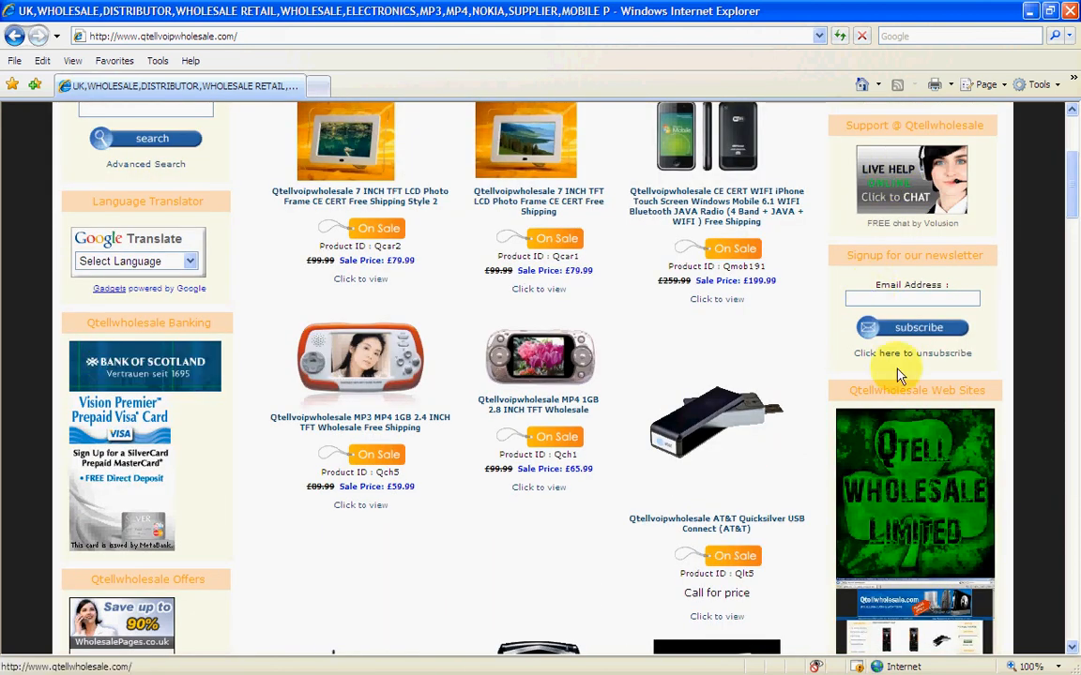
click(1050, 13)
drag(647, 222, 1078, 219)
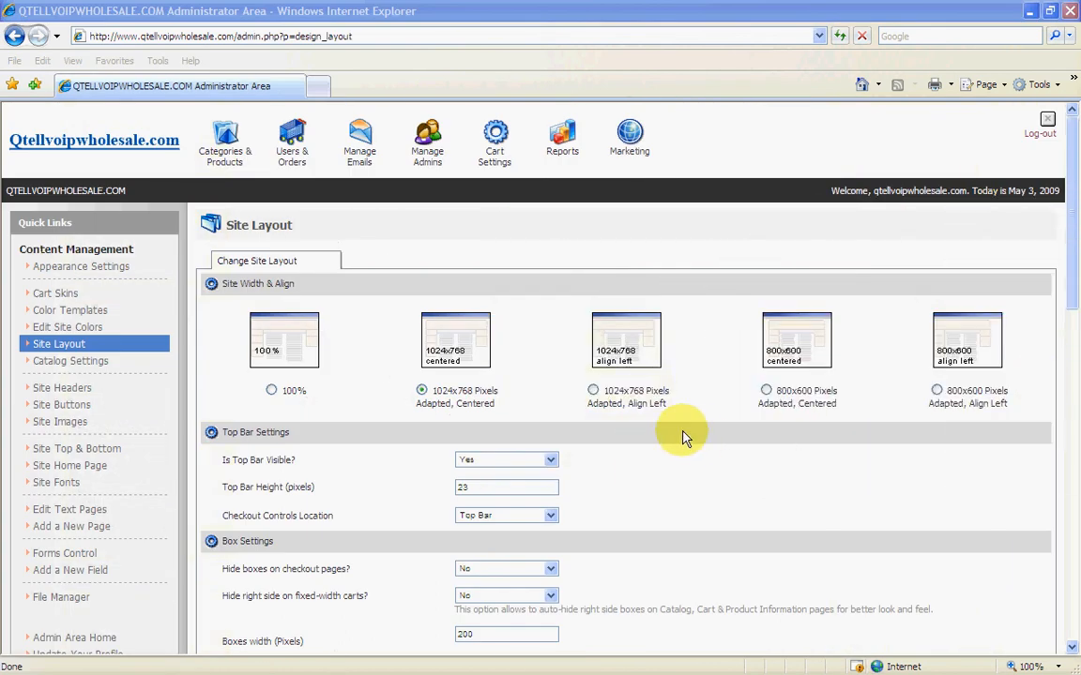
- Set the Category Menu box's priority to 2 in Box Settings and save the layout changes
scroll(703, 448, down, 8)
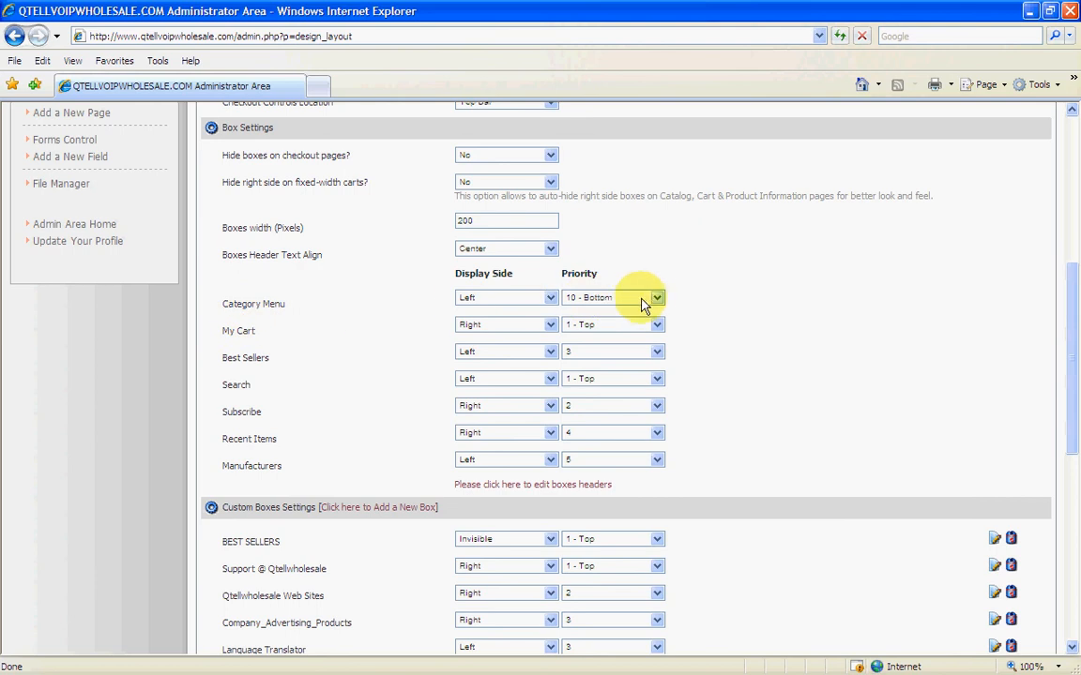
click(656, 298)
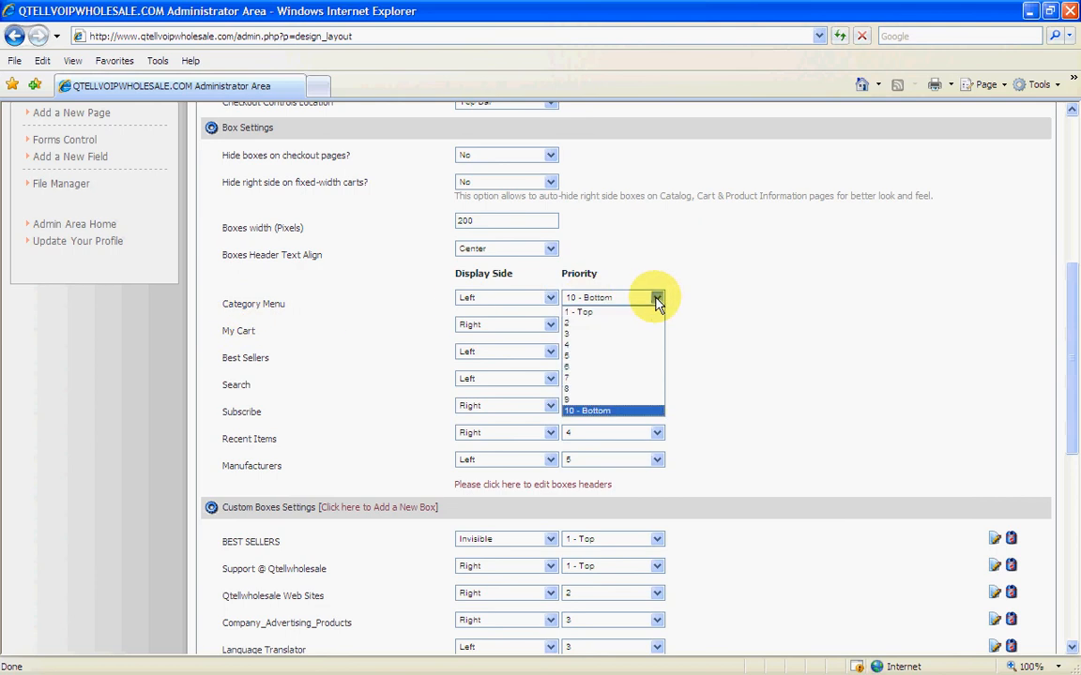
click(591, 325)
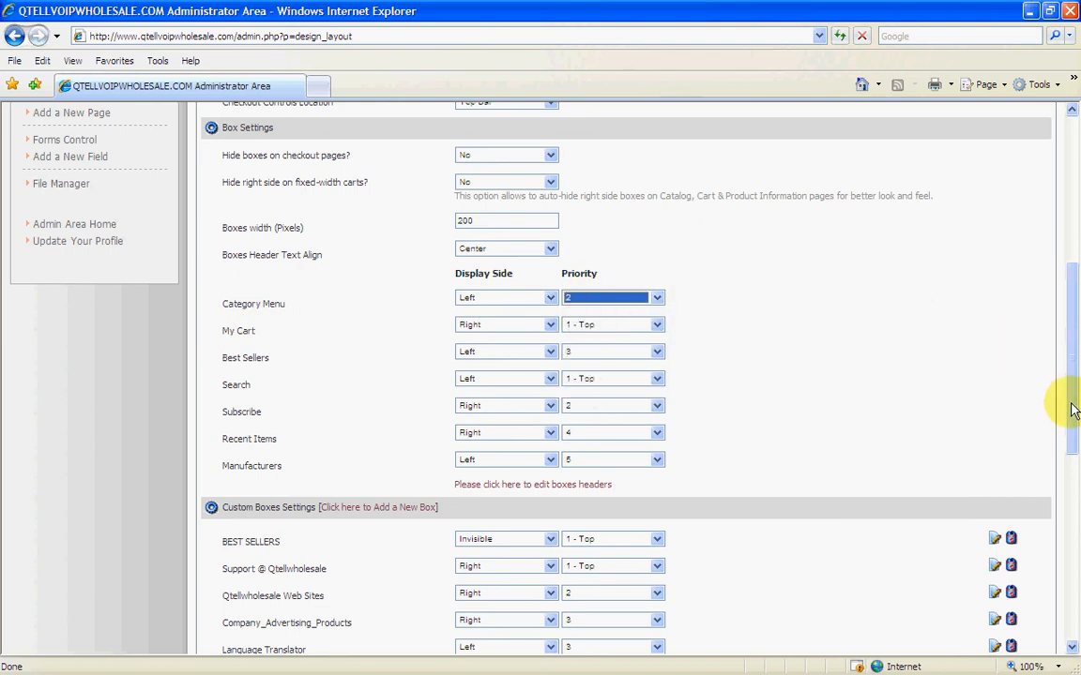
drag(1074, 410, 1072, 592)
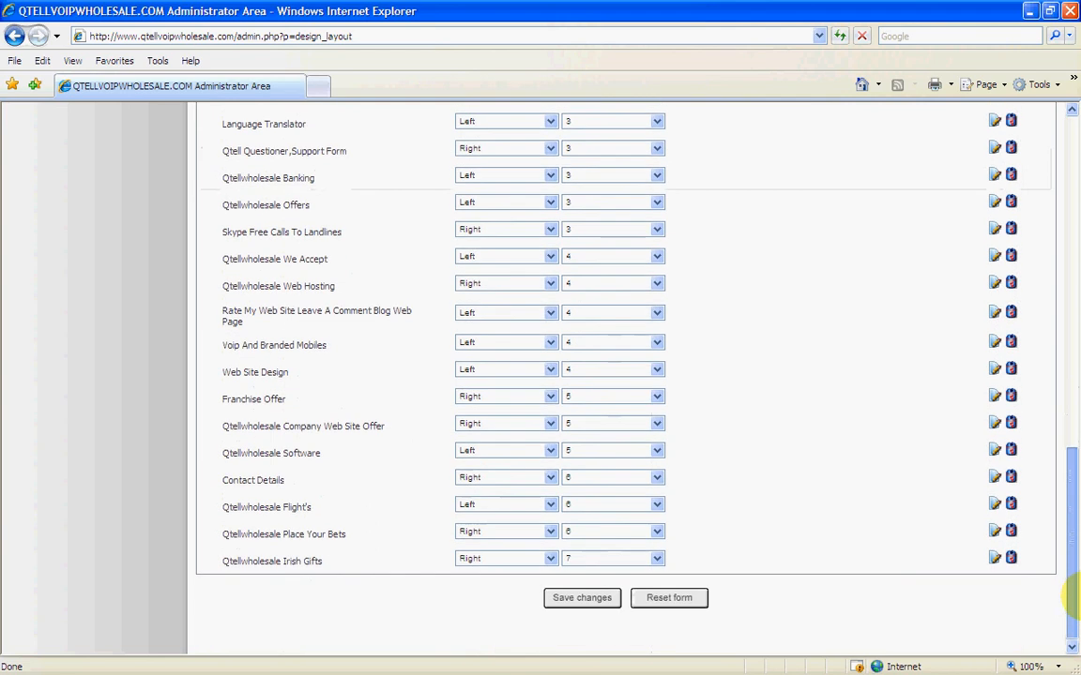
click(609, 600)
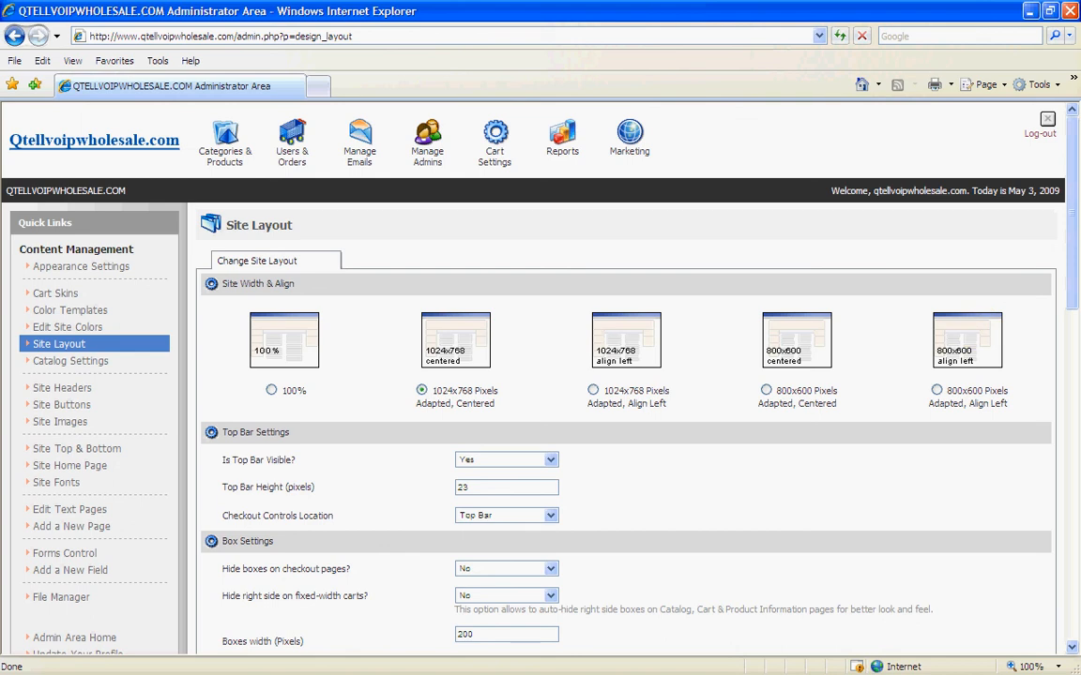
- Bring the storefront window back at full size and reload its home page
click(601, 674)
drag(804, 373, 554, 214)
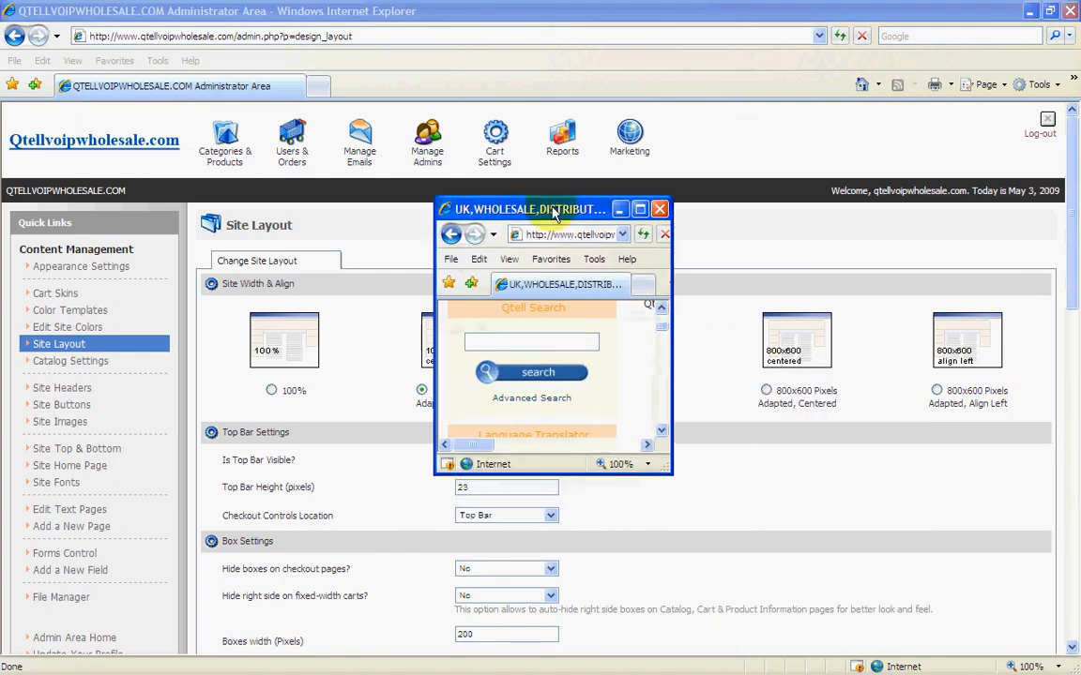
click(640, 209)
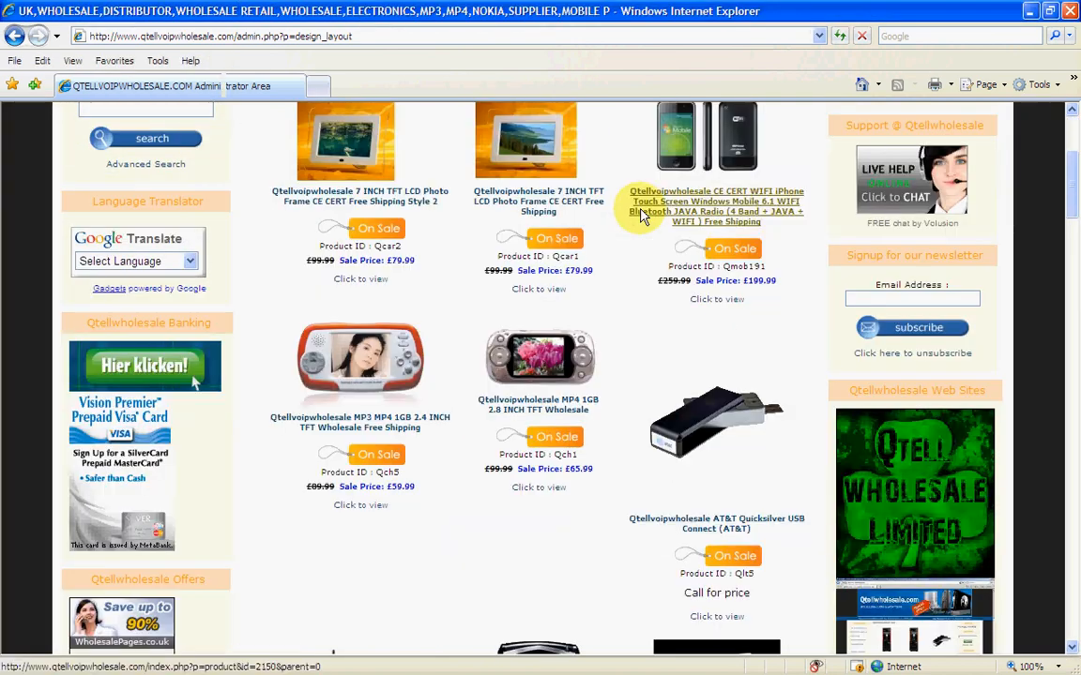
click(840, 35)
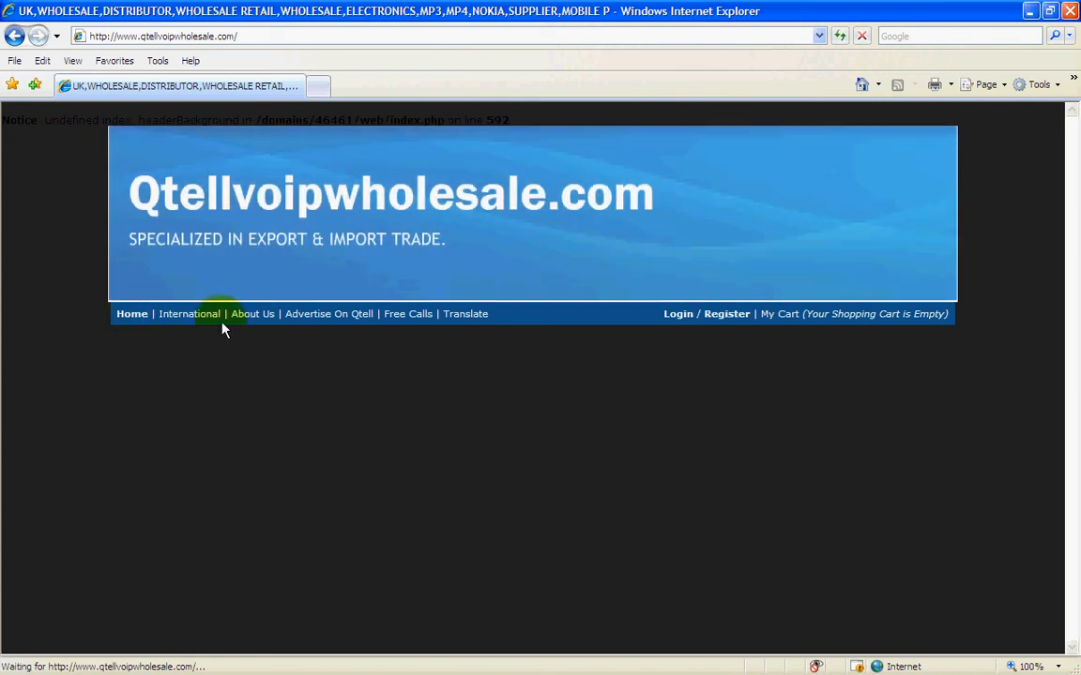
- Examine where the Qtell Categories box sits among the storefront's side boxes and put the window aside to return to the admin area
scroll(924, 304, down, 3)
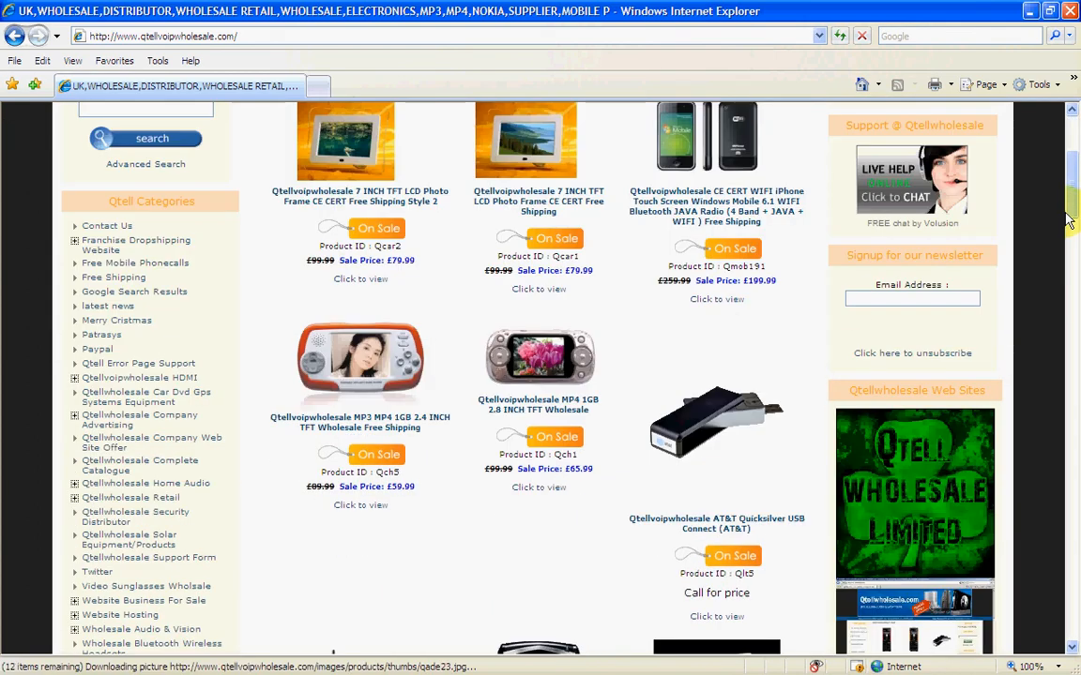
drag(1075, 204, 1060, 167)
scroll(1060, 213, down, 3)
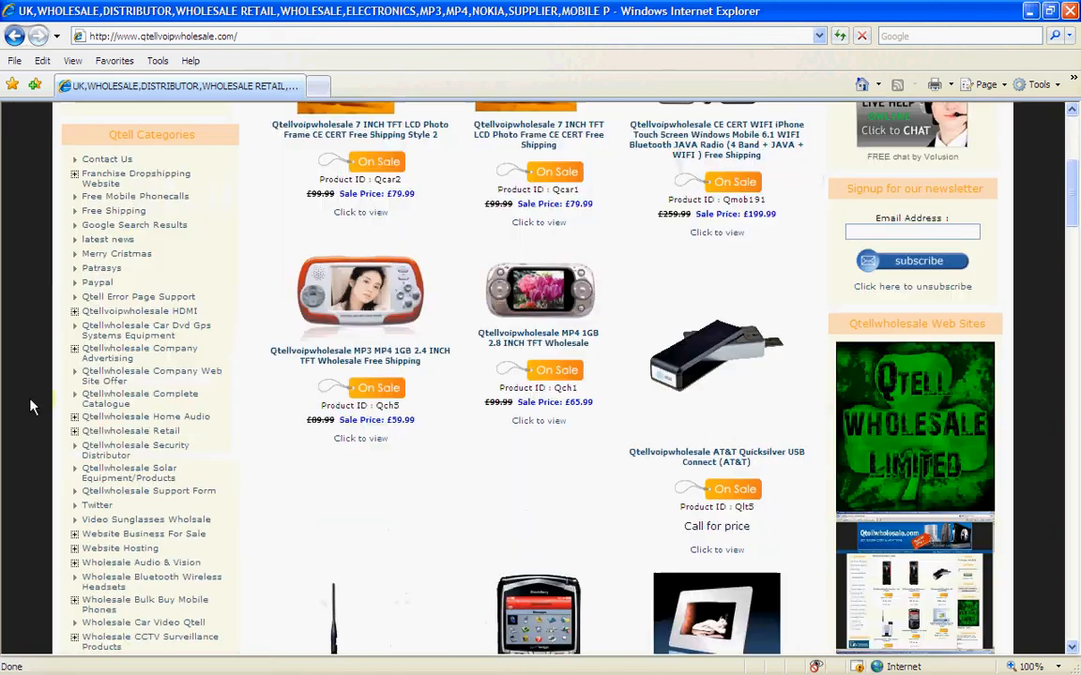
scroll(263, 268, up, 3)
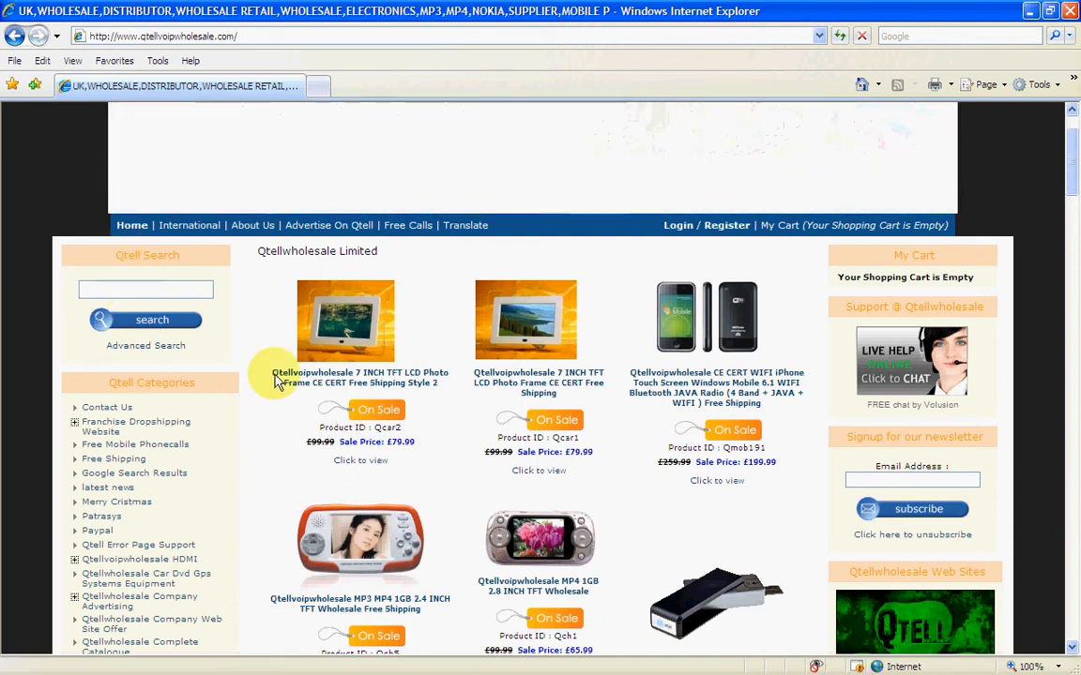
scroll(272, 434, down, 3)
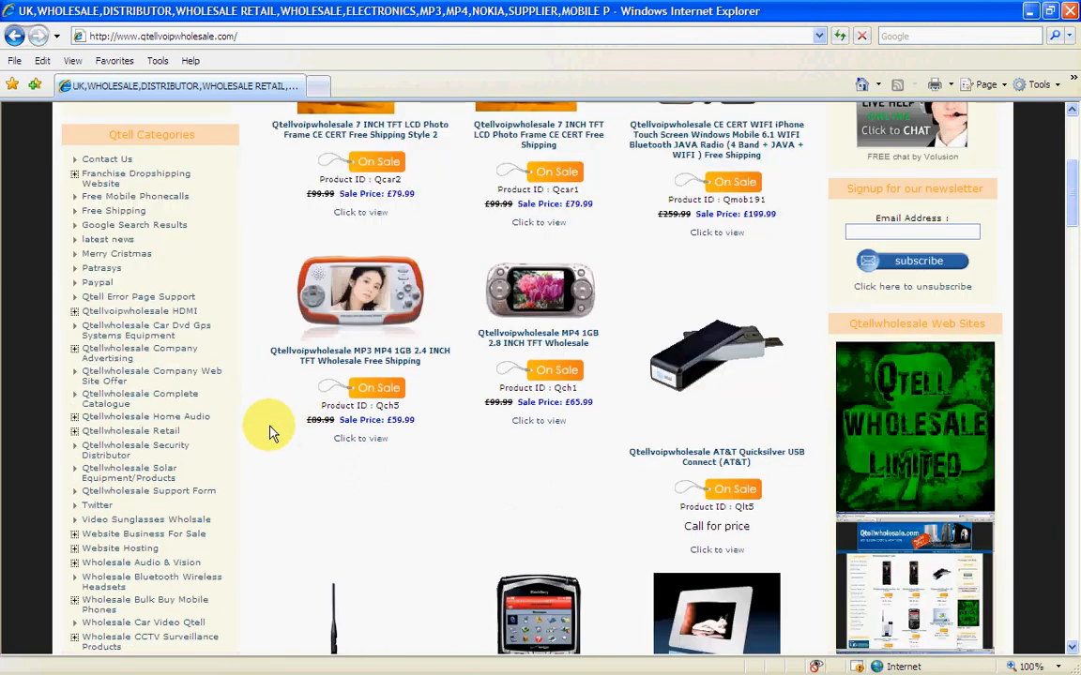
scroll(270, 433, down, 9)
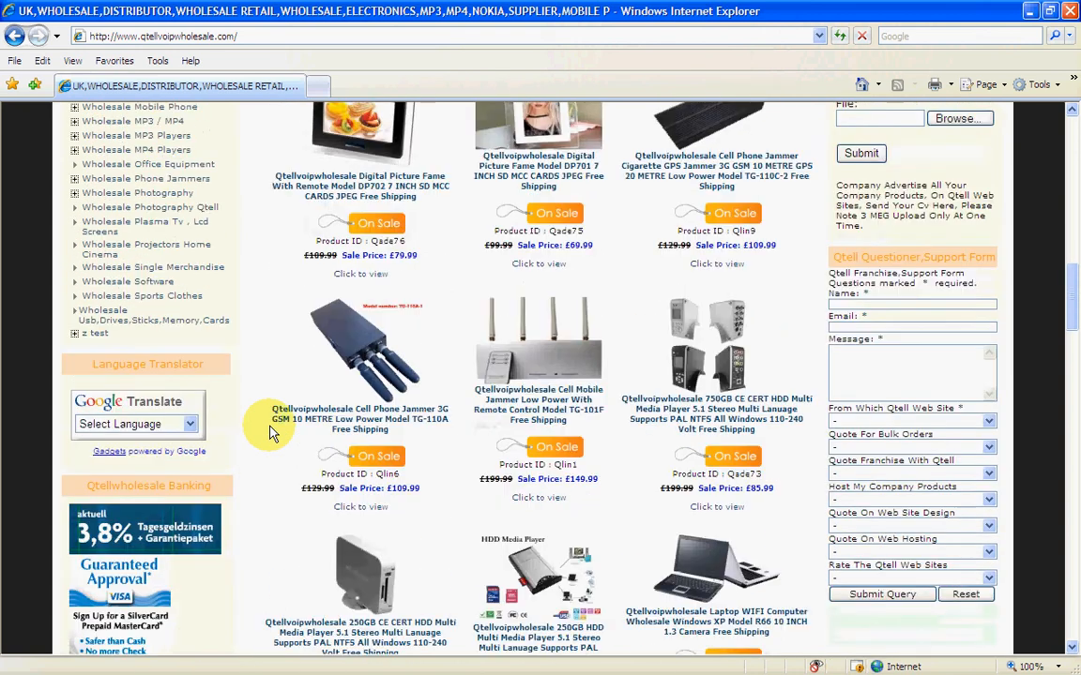
scroll(271, 433, down, 1)
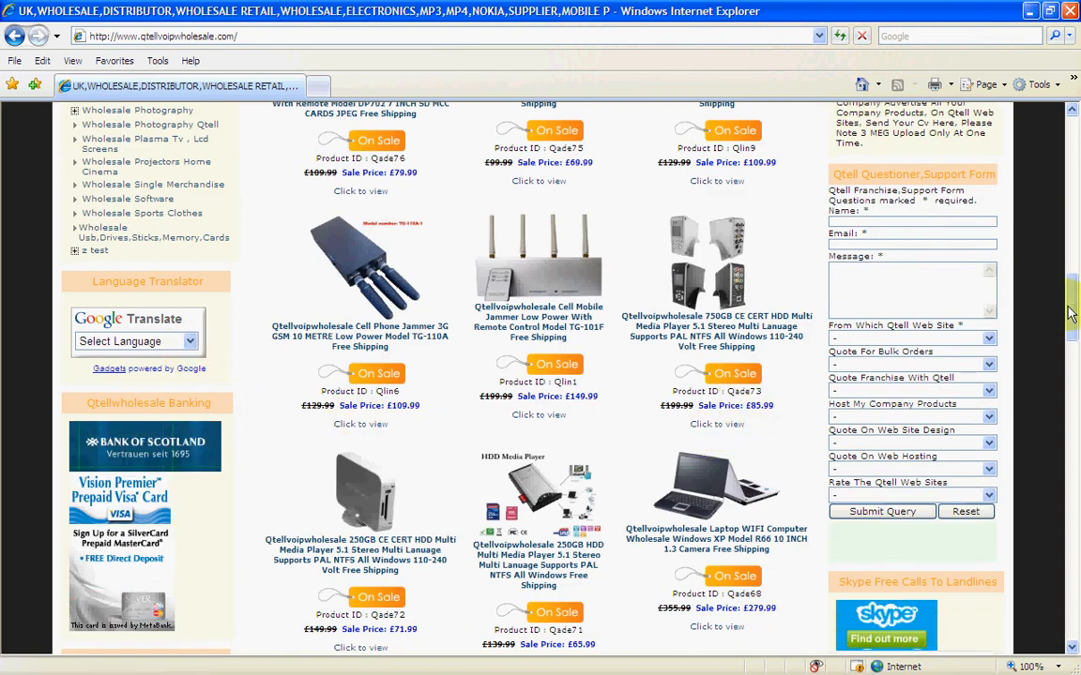
drag(1071, 314, 1054, 164)
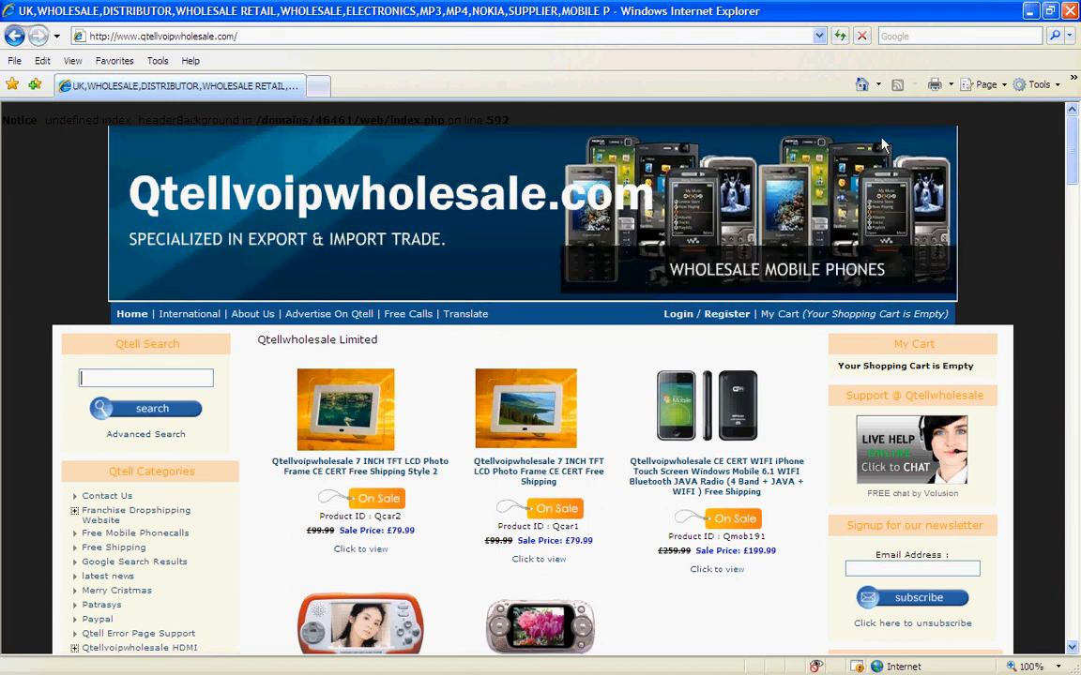
click(1051, 11)
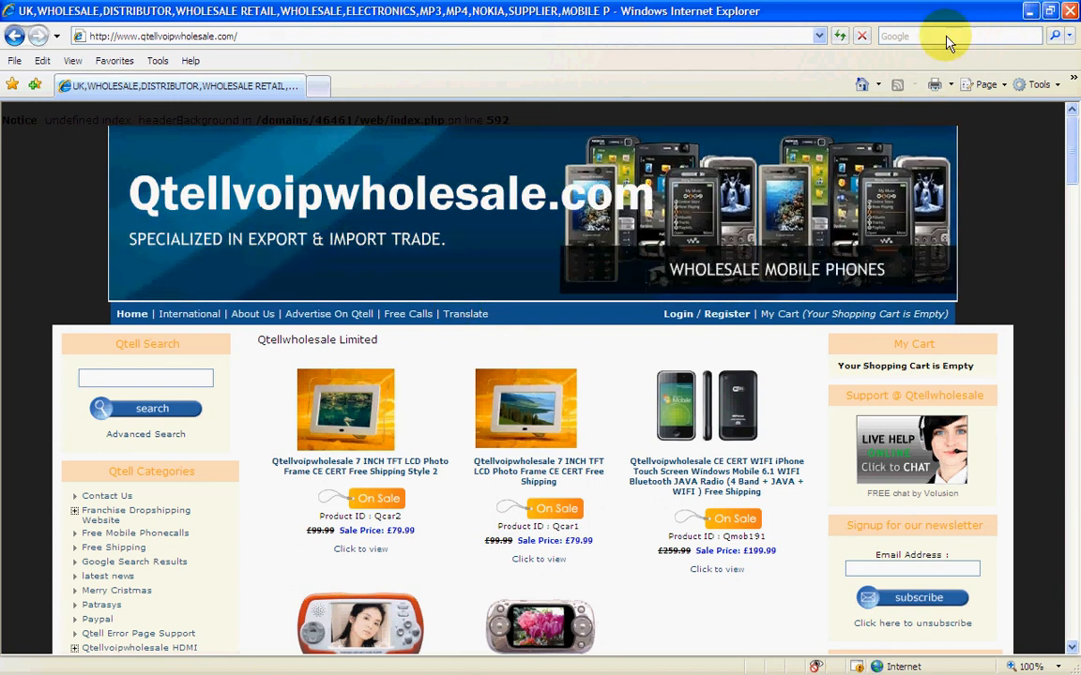
click(621, 209)
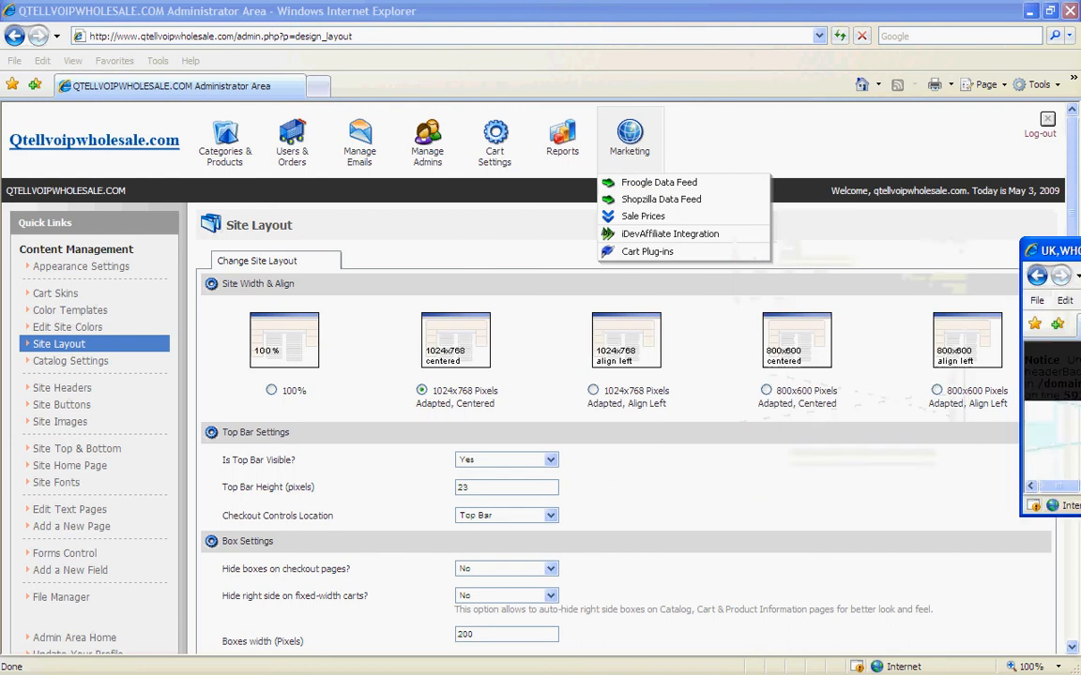